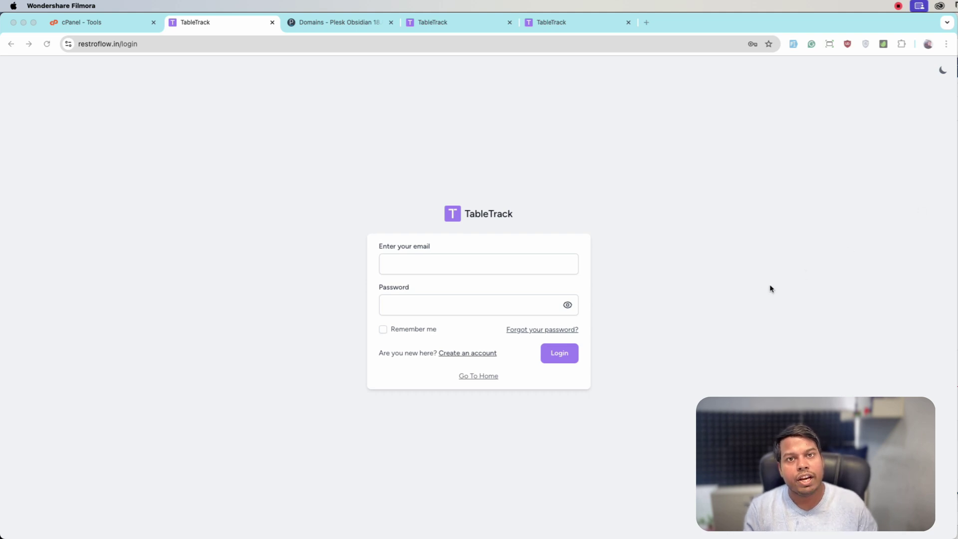
- Sign in with the super-admin e-mail and password to reach the statistics dashboard
{"action": "left_click", "coordinate": [453, 266]}
{"action": "type", "text": "superadmin@example.com"}
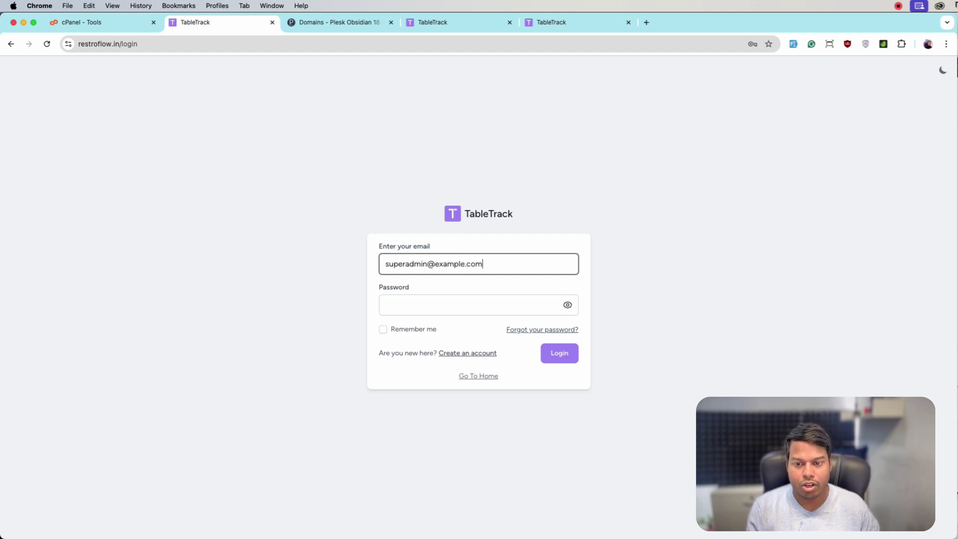
{"action": "key", "text": "Tab"}
{"action": "type", "text": "123456"}
{"action": "left_click", "coordinate": [563, 361]}
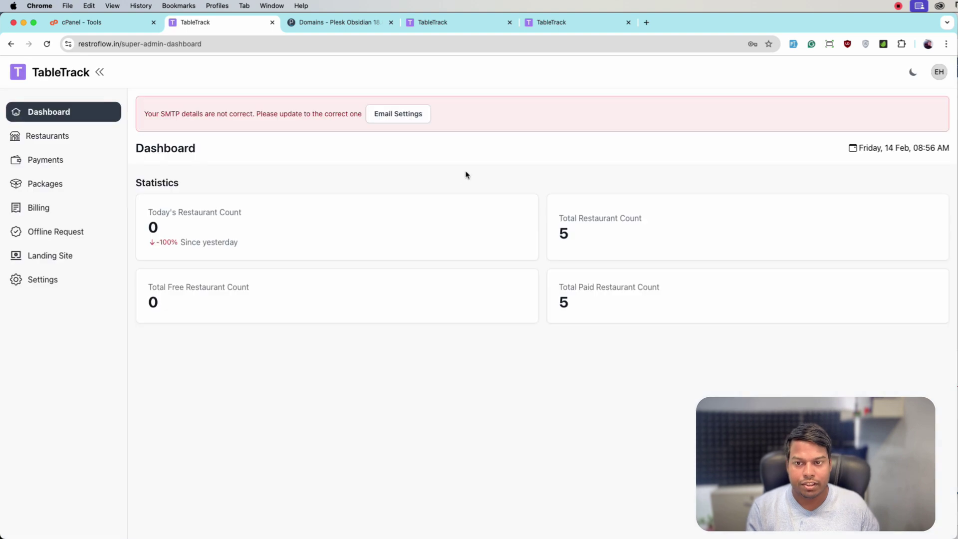
- Go from the avatar menu to Custom Modules and open Install/Update Module
{"action": "left_click", "coordinate": [937, 73]}
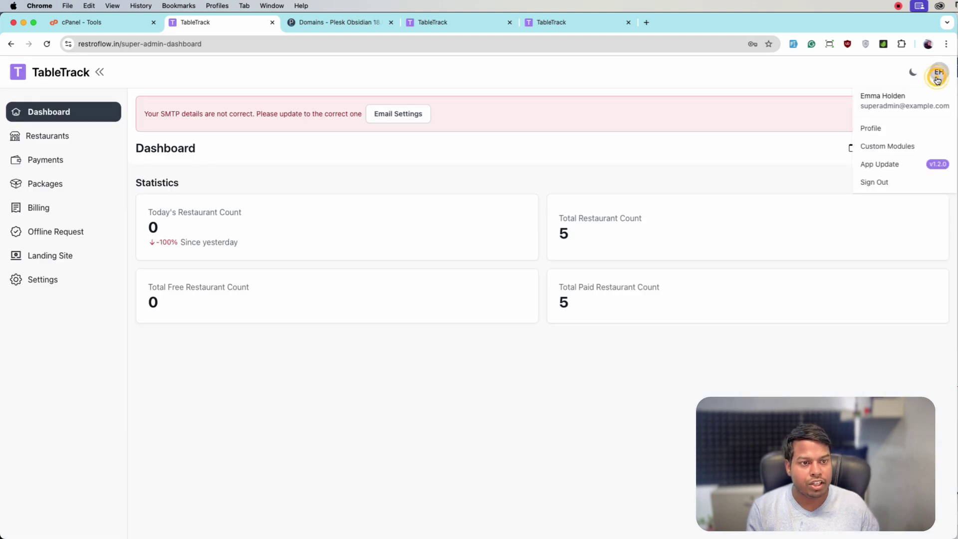
{"action": "left_click", "coordinate": [906, 146]}
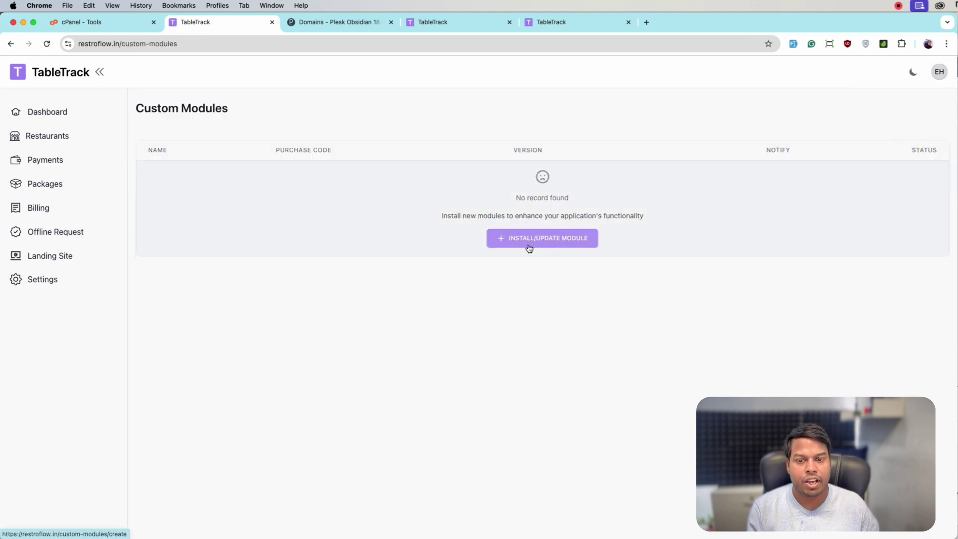
{"action": "left_click", "coordinate": [534, 246]}
{"action": "scroll", "coordinate": [237, 251], "scroll_direction": "down", "scroll_amount": 1}
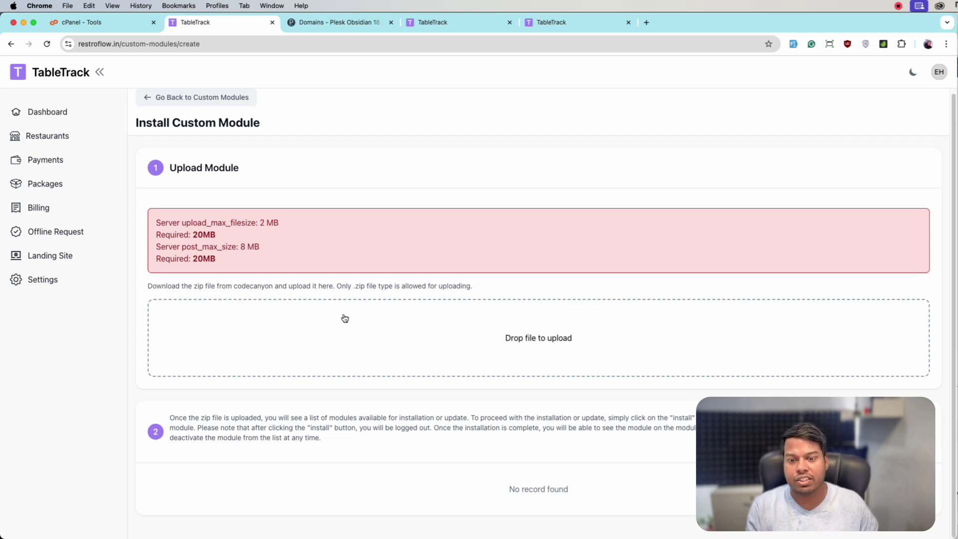
- Upload the subdomain module zip from the Downloads folder and check its file name
{"action": "left_click", "coordinate": [420, 338]}
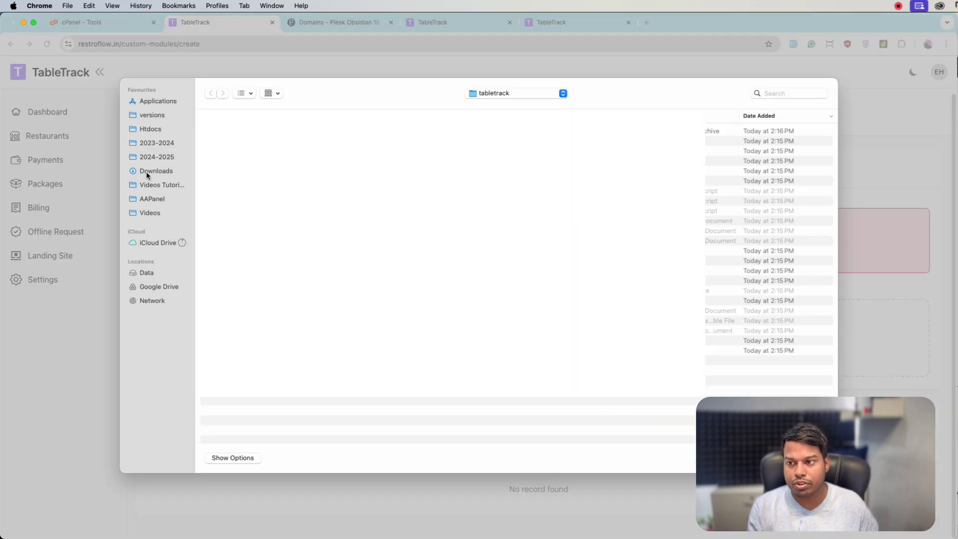
{"action": "left_click", "coordinate": [147, 172]}
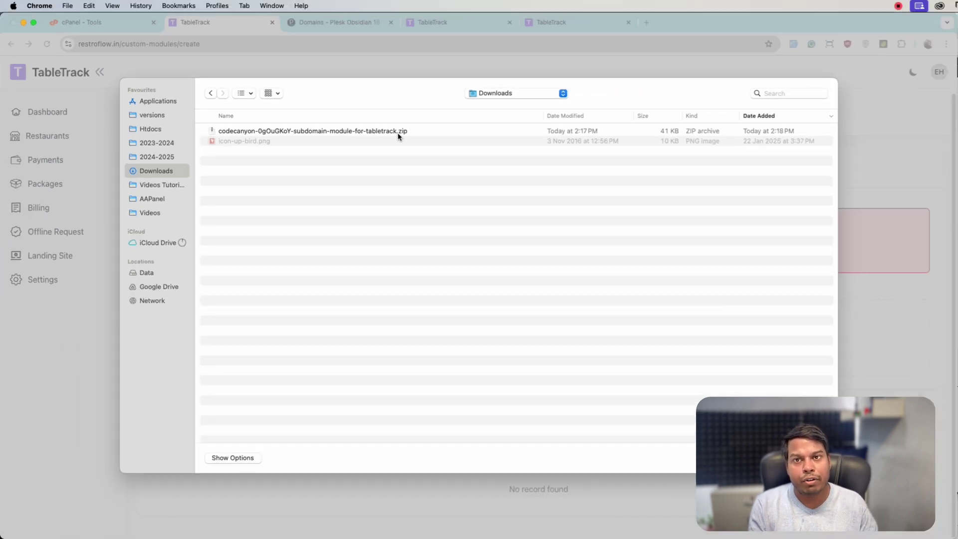
{"action": "double_click", "coordinate": [398, 133]}
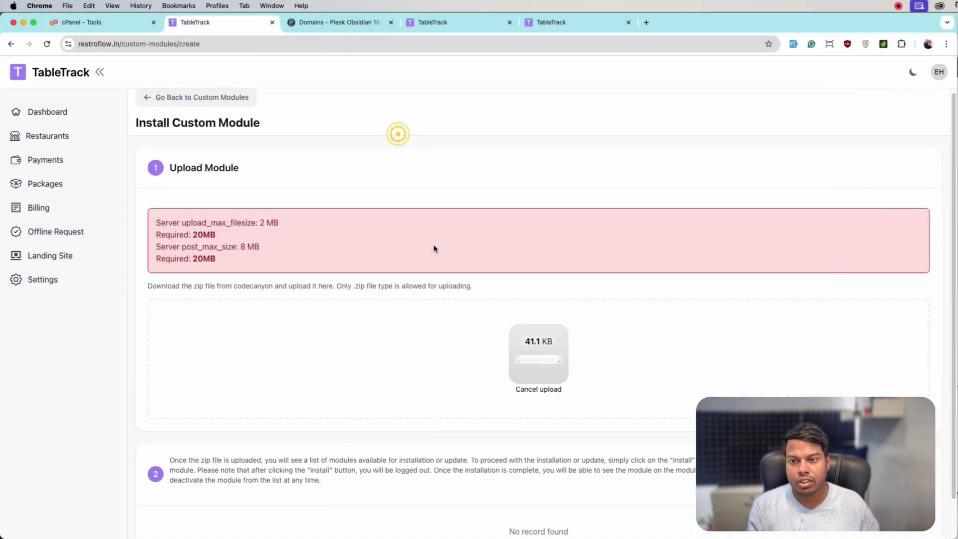
{"action": "scroll", "coordinate": [552, 462], "scroll_direction": "down", "scroll_amount": 1}
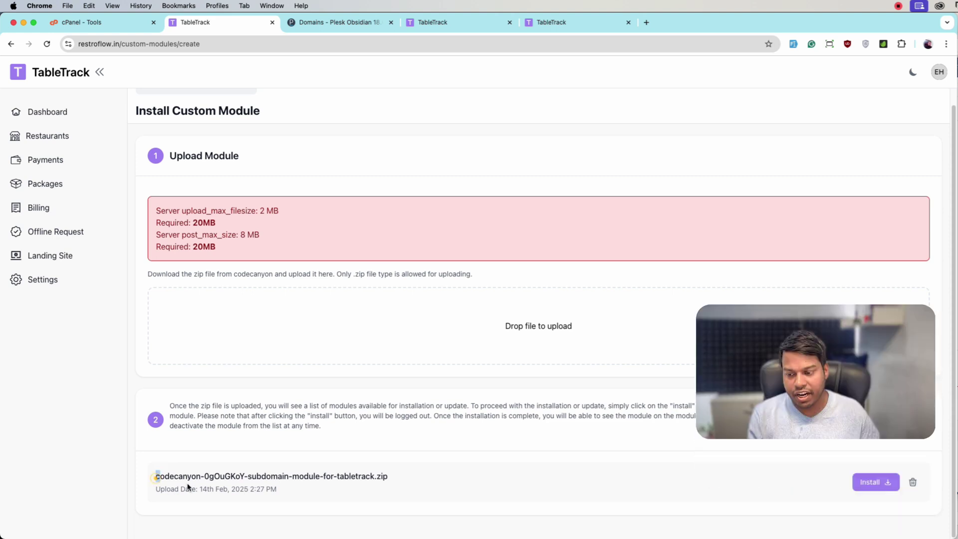
{"action": "left_click_drag", "start_coordinate": [153, 477], "coordinate": [456, 492]}
{"action": "left_click", "coordinate": [475, 485]}
- Install the Subdomain module, toggle its status on, and review the DNS and wildcard subdomain warnings
{"action": "left_click", "coordinate": [857, 481]}
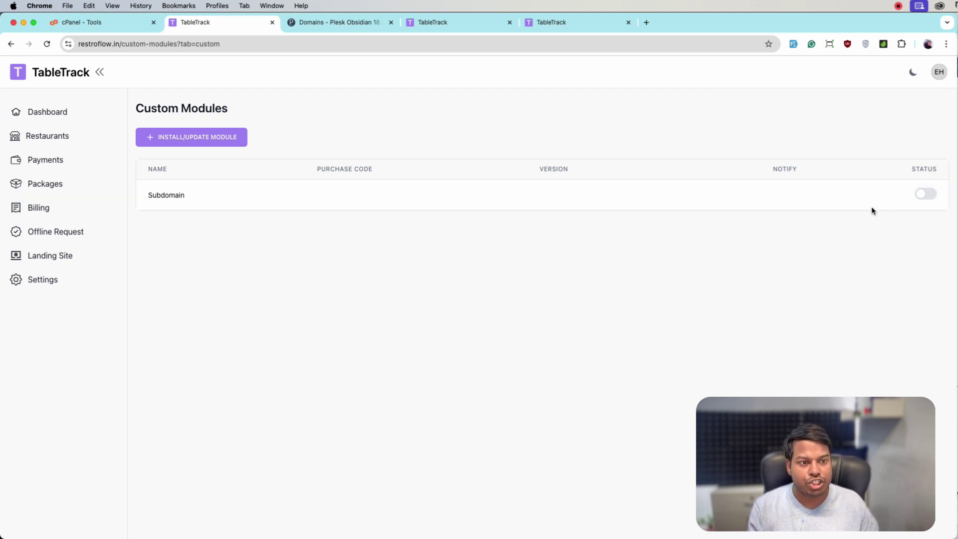
{"action": "left_click", "coordinate": [920, 200]}
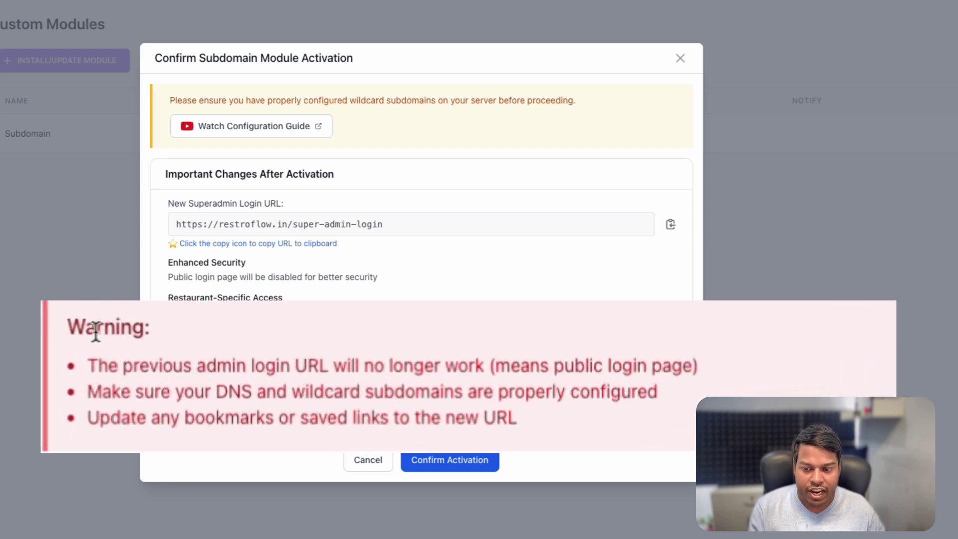
{"action": "left_click_drag", "start_coordinate": [86, 387], "coordinate": [292, 394]}
{"action": "left_click", "coordinate": [676, 380]}
{"action": "triple_click", "coordinate": [675, 379]}
{"action": "left_click", "coordinate": [676, 382]}
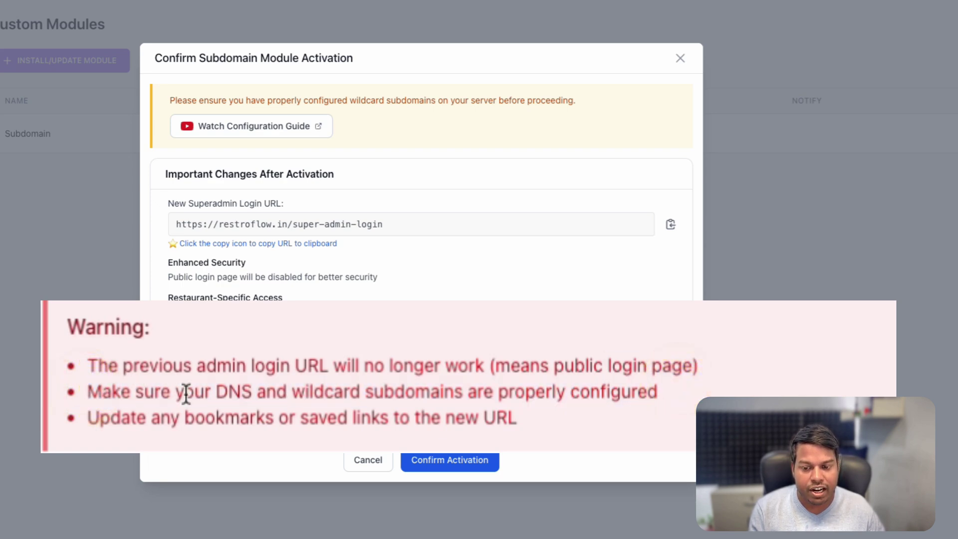
{"action": "left_click_drag", "start_coordinate": [658, 391], "coordinate": [108, 396]}
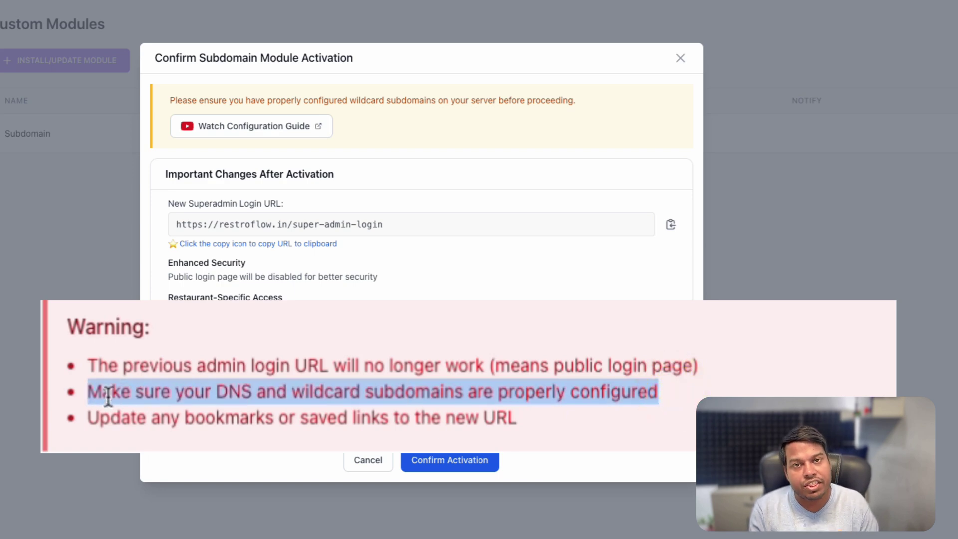
{"action": "left_click", "coordinate": [699, 359]}
- Find the Domains tool, start a new domain and enter *.restroflow.in
{"action": "left_click", "coordinate": [573, 342]}
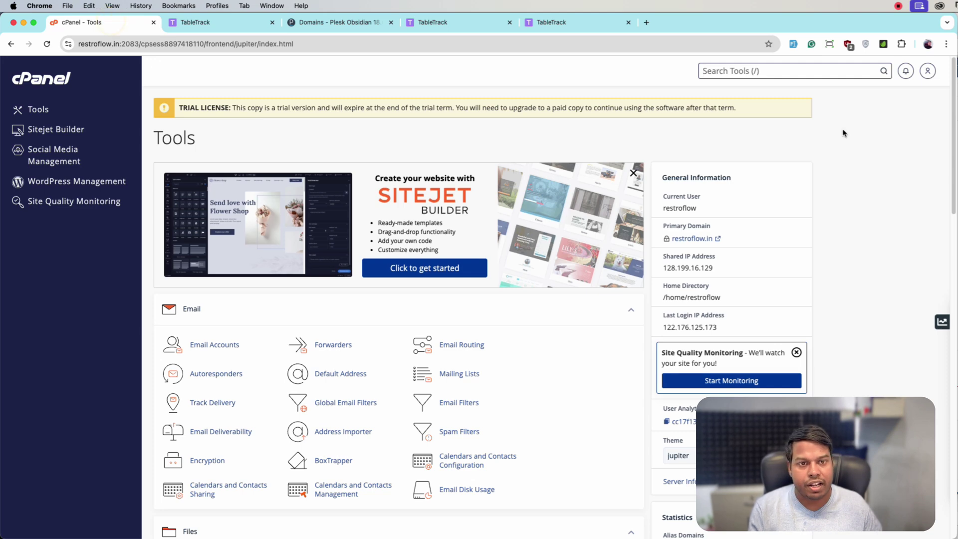
{"action": "key", "text": "slash"}
{"action": "type", "text": "domains"}
{"action": "left_click", "coordinate": [727, 128]}
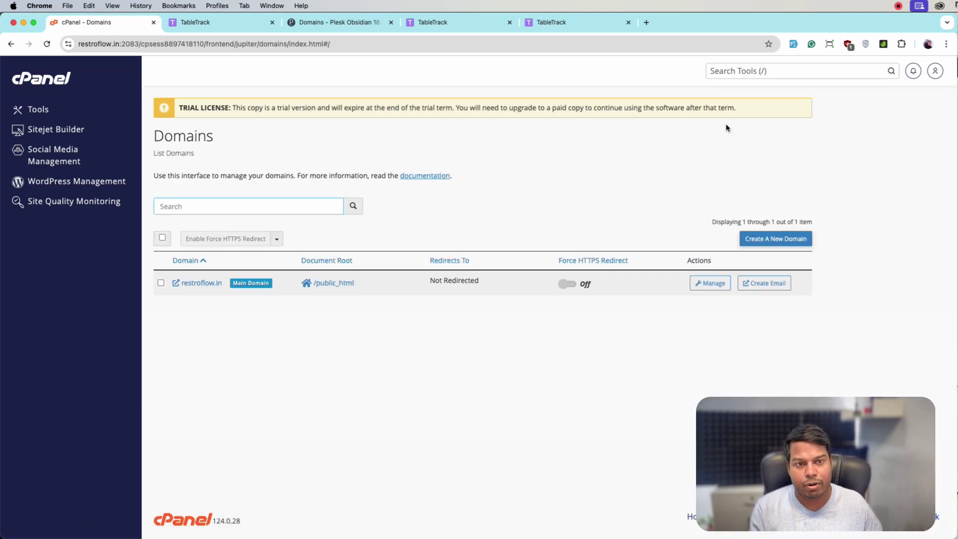
{"action": "left_click", "coordinate": [748, 244]}
{"action": "type", "text": "*.restroflow.in"}
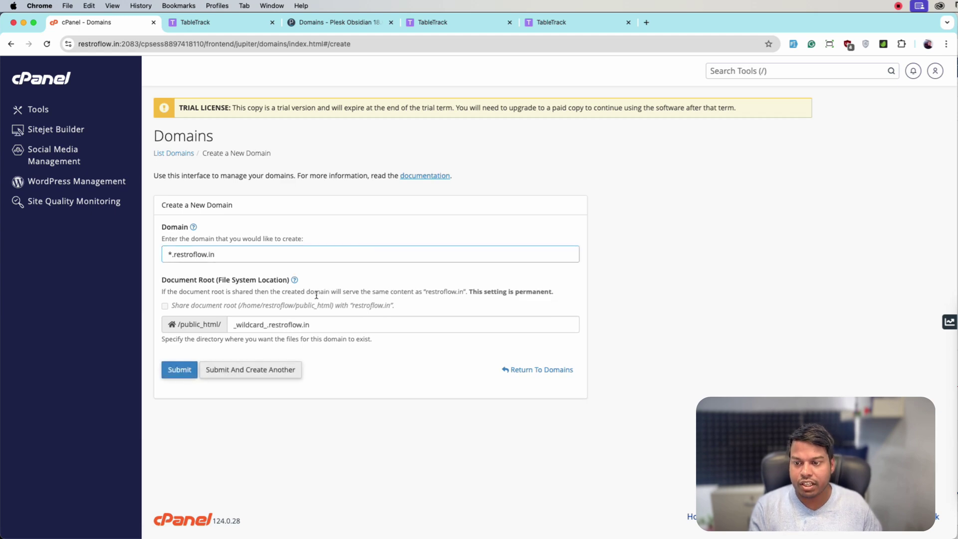
- Check the existing domains list, clear the document root so /public_html is used, and submit
{"action": "left_click", "coordinate": [751, 69]}
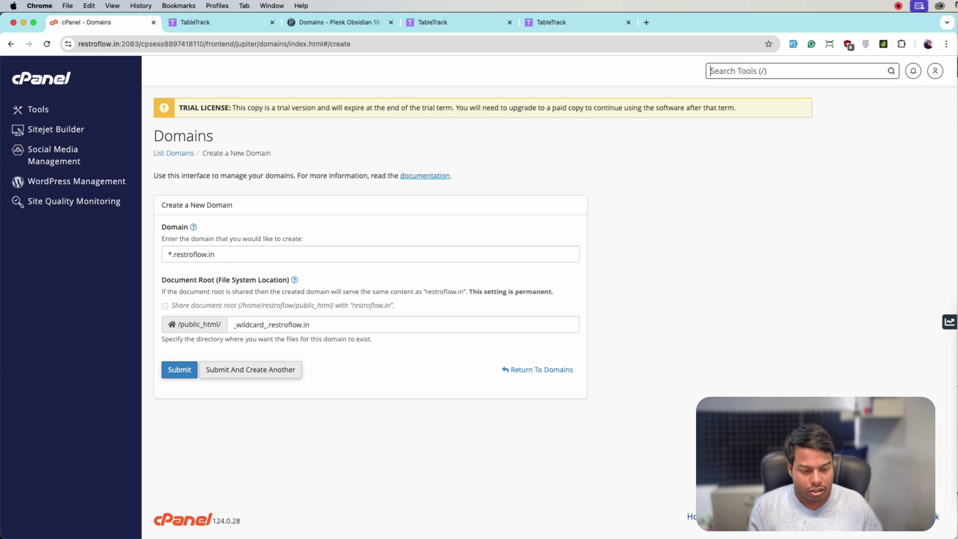
{"action": "type", "text": "domain"}
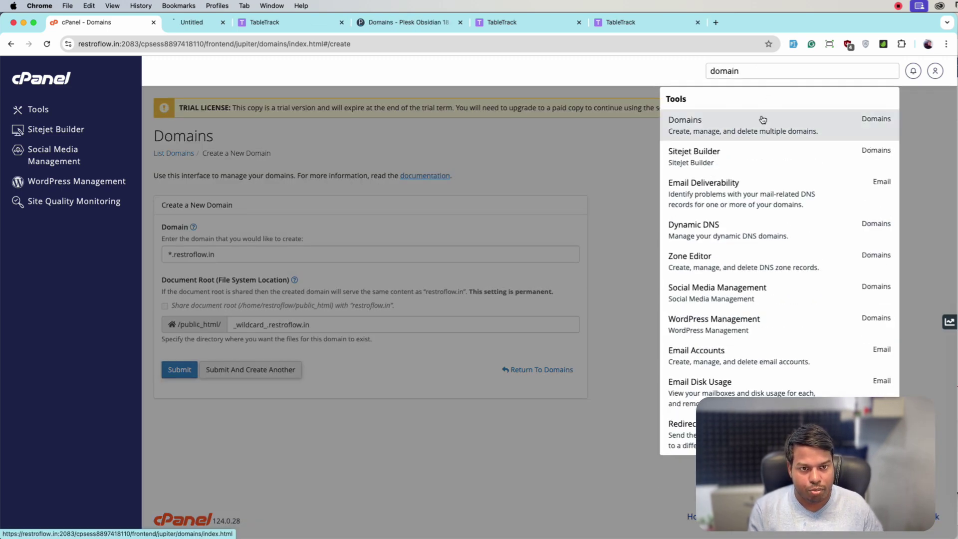
{"action": "left_click", "coordinate": [216, 323]}
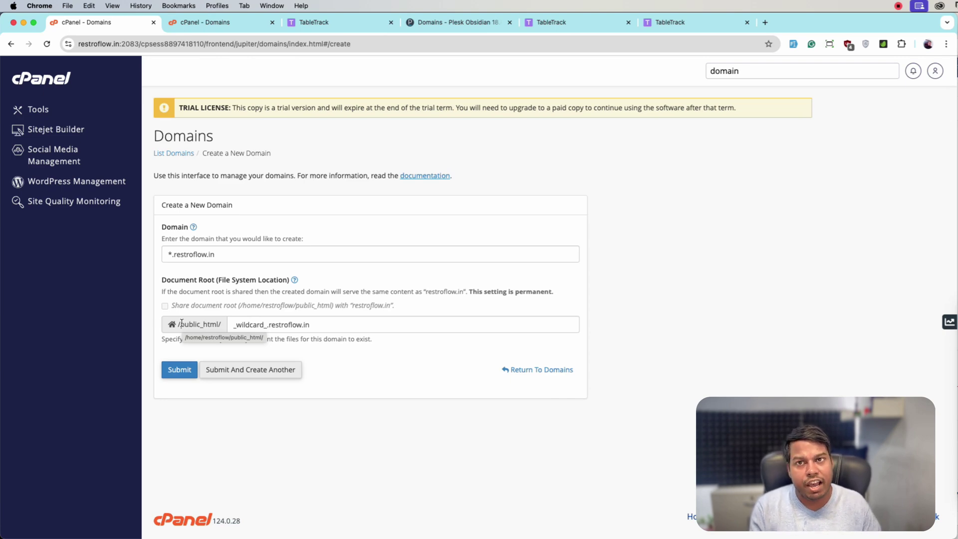
{"action": "left_click", "coordinate": [219, 22]}
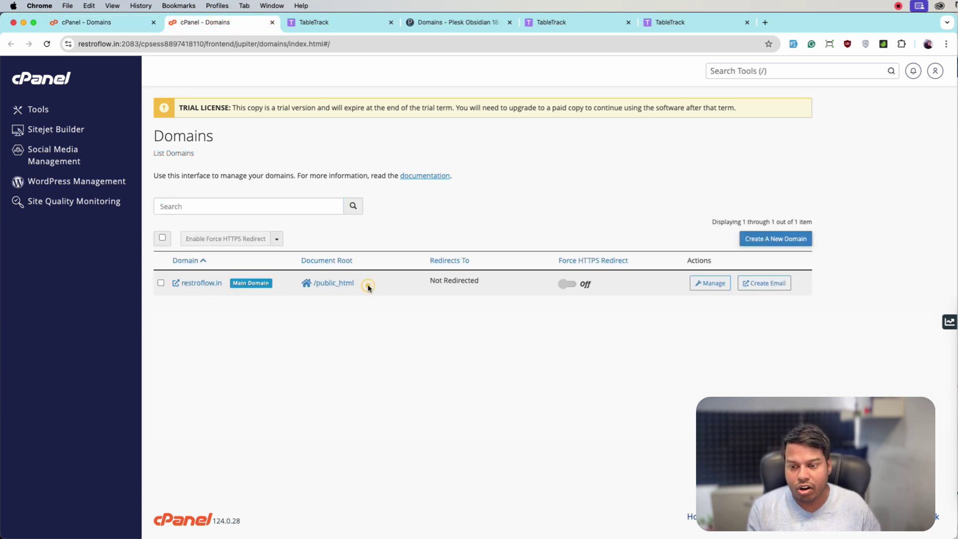
{"action": "left_click", "coordinate": [122, 23]}
{"action": "triple_click", "coordinate": [311, 324]}
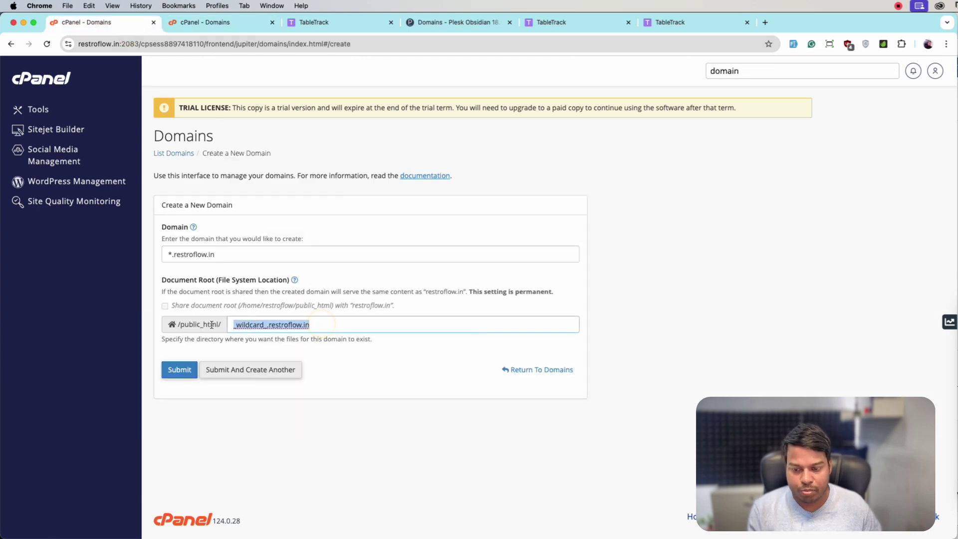
{"action": "key", "text": "BackSpace"}
{"action": "left_click", "coordinate": [188, 369]}
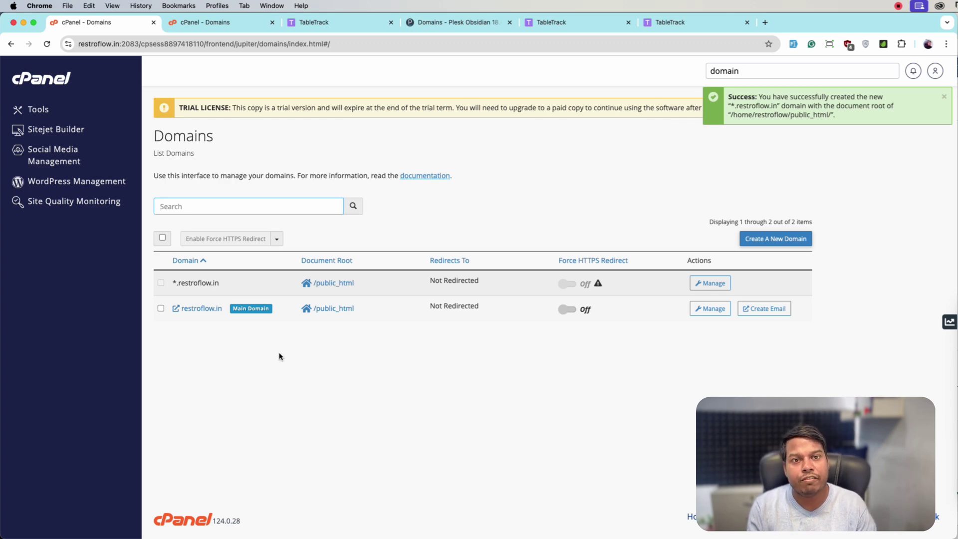
- Copy the domain name restroflow.in
{"action": "left_click_drag", "start_coordinate": [240, 283], "coordinate": [180, 283]}
{"action": "left_click", "coordinate": [209, 284]}
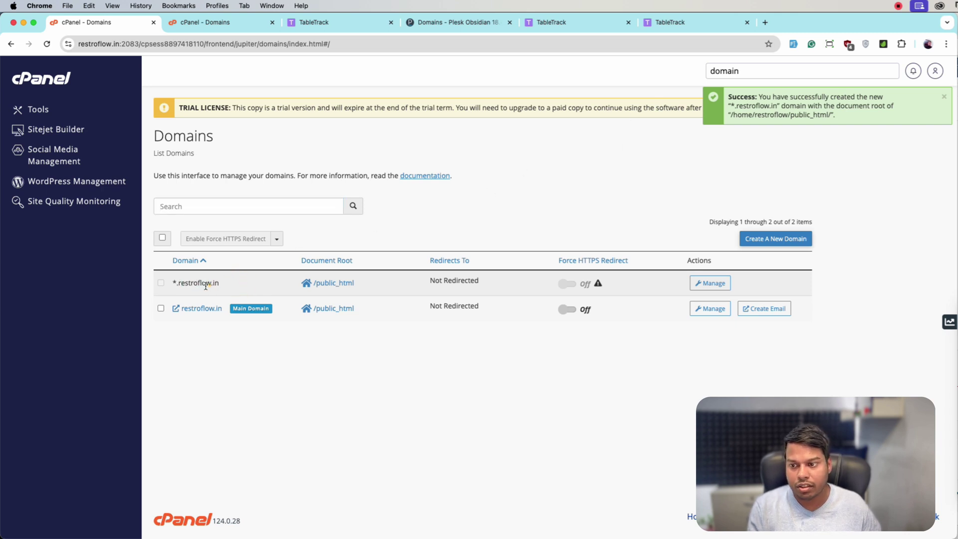
{"action": "left_click_drag", "start_coordinate": [178, 282], "coordinate": [222, 282]}
{"action": "key", "text": "super+c"}
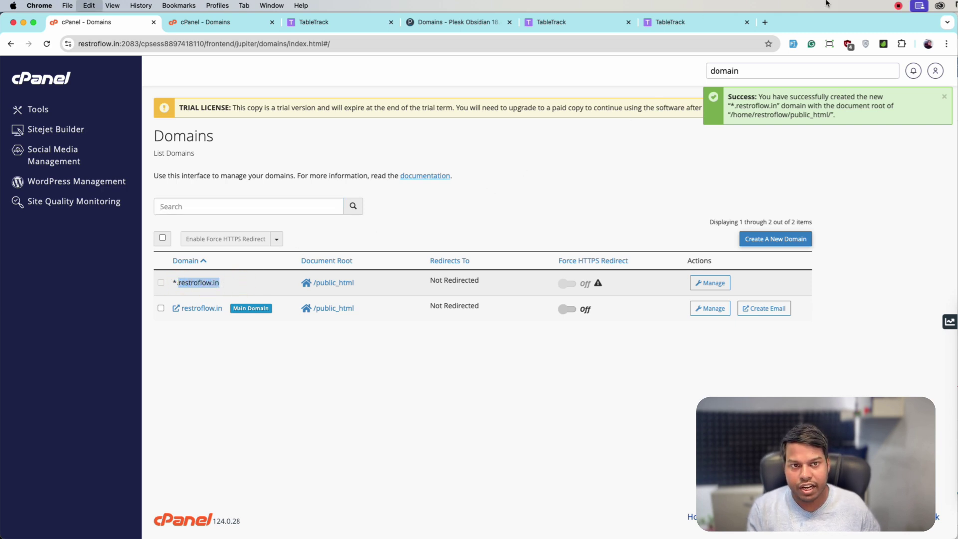
- Load random.restroflow.in in a new tab, continuing past the security warning
{"action": "left_click", "coordinate": [771, 24]}
{"action": "type", "text": "ran"}
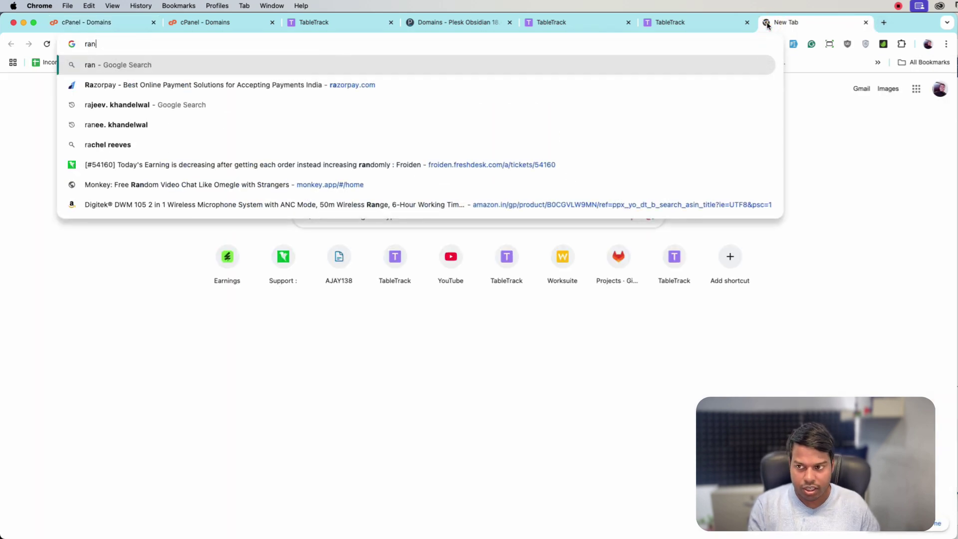
{"action": "type", "text": "dom."}
{"action": "key", "text": "super+v"}
{"action": "key", "text": "Return"}
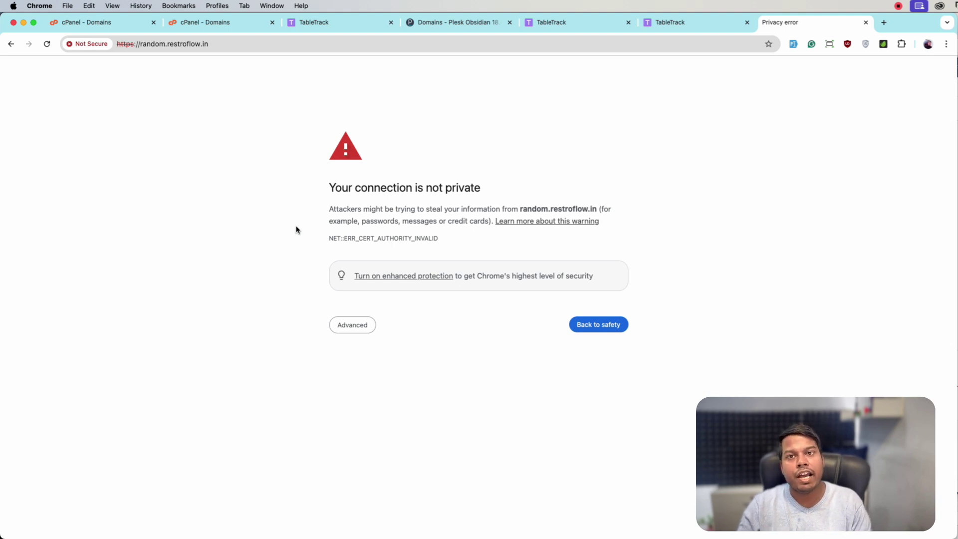
{"action": "left_click", "coordinate": [354, 327]}
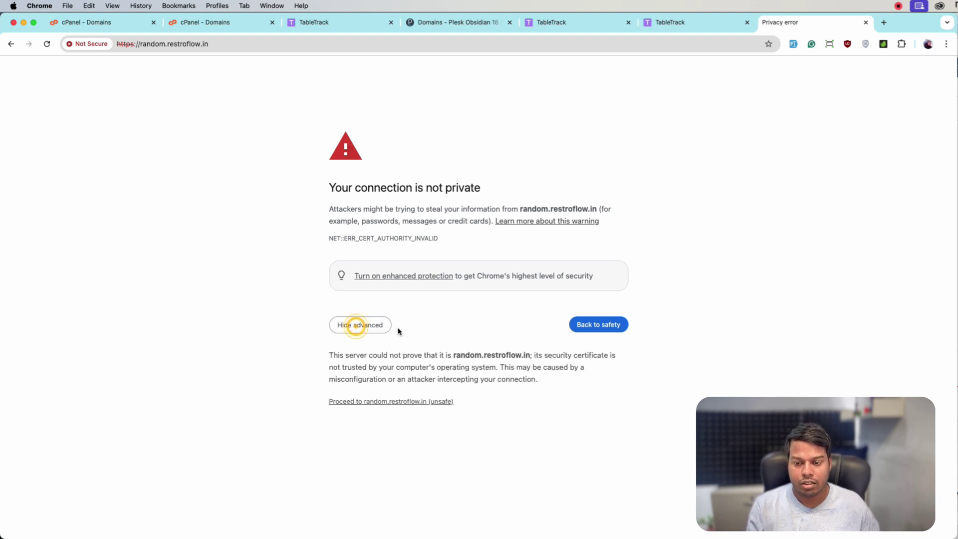
{"action": "left_click", "coordinate": [401, 401]}
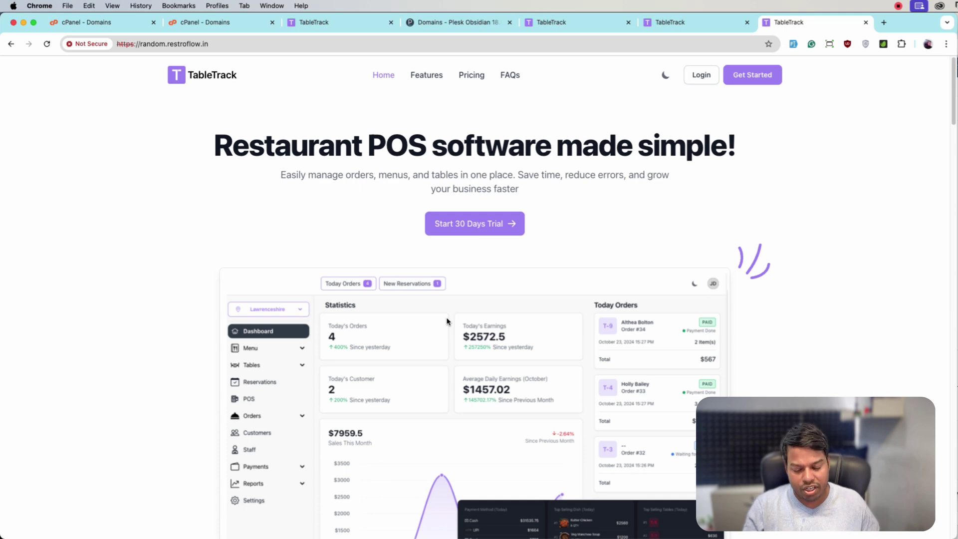
- Load asdsada.restroflow.in past the certificate warning, then return to the activation tab
{"action": "double_click", "coordinate": [152, 44]}
{"action": "type", "text": "asdsada"}
{"action": "key", "text": "Return"}
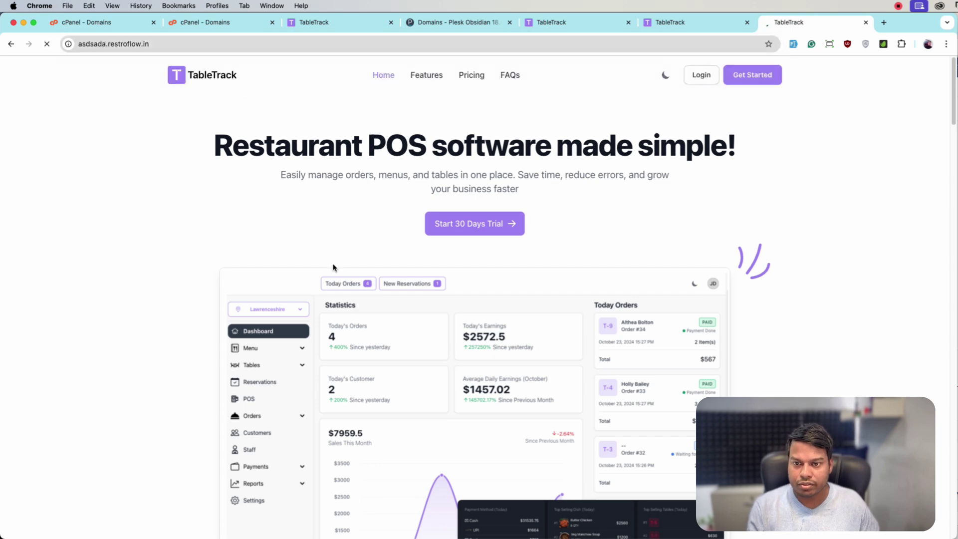
{"action": "left_click", "coordinate": [385, 399]}
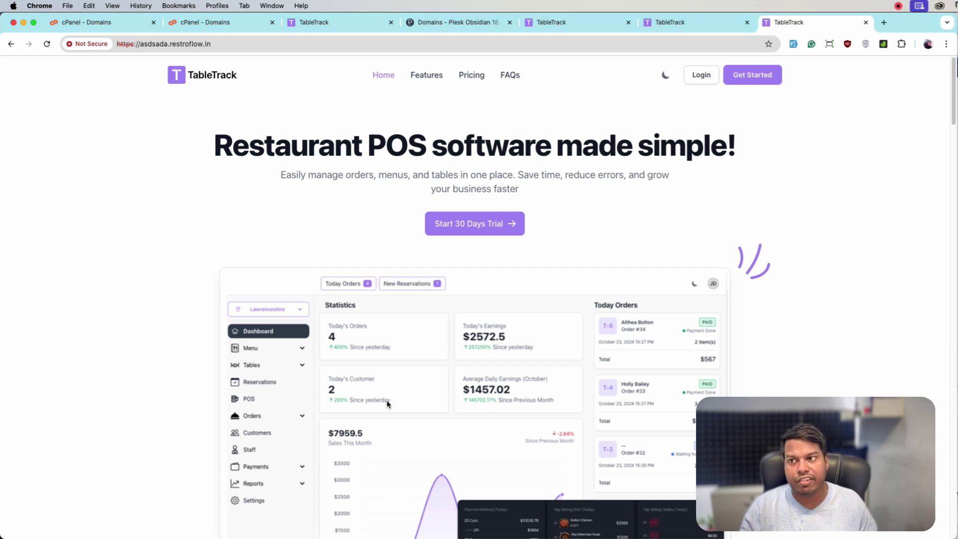
{"action": "left_click", "coordinate": [347, 18]}
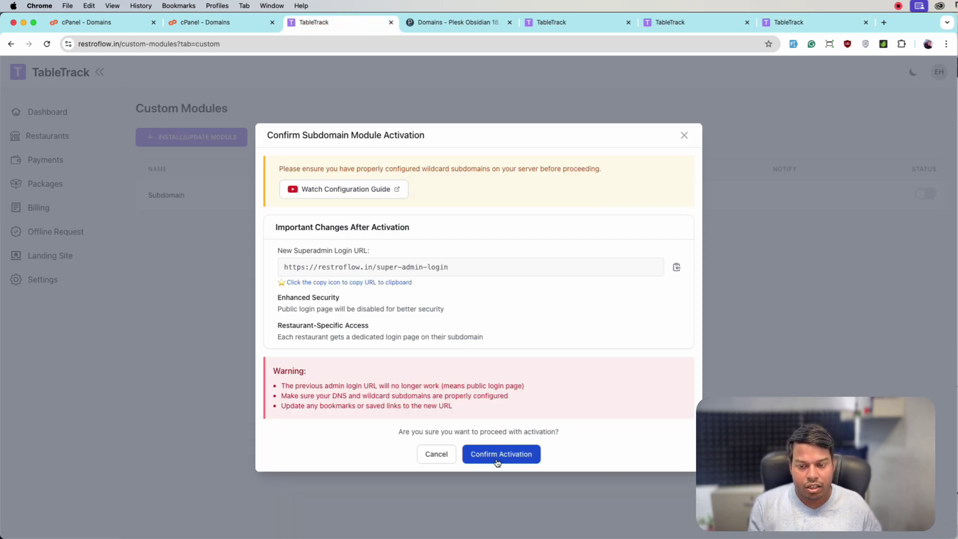
- Confirm activation, copy the restroflow.in/super-admin-login URL, and close the purchase code form
{"action": "left_click", "coordinate": [514, 458]}
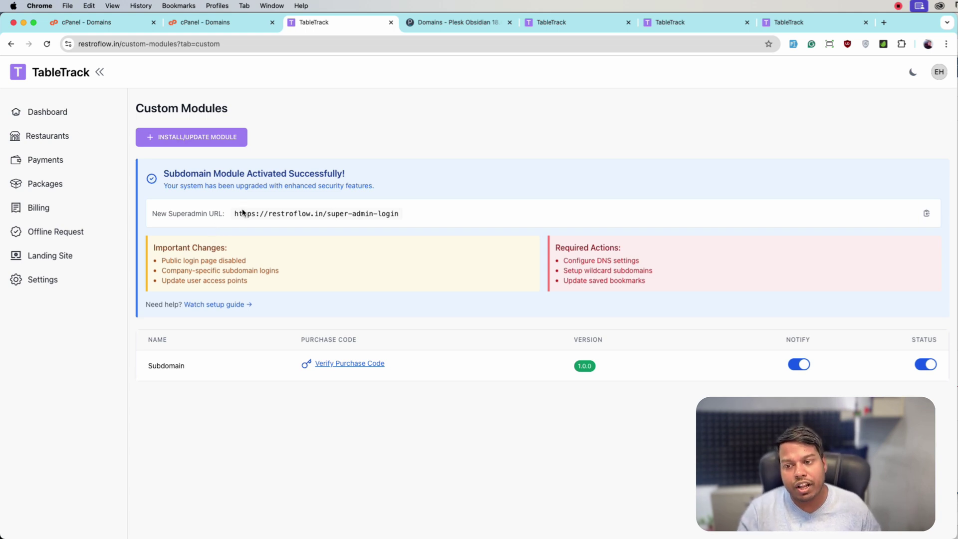
{"action": "left_click_drag", "start_coordinate": [235, 213], "coordinate": [398, 217]}
{"action": "left_click", "coordinate": [407, 213]}
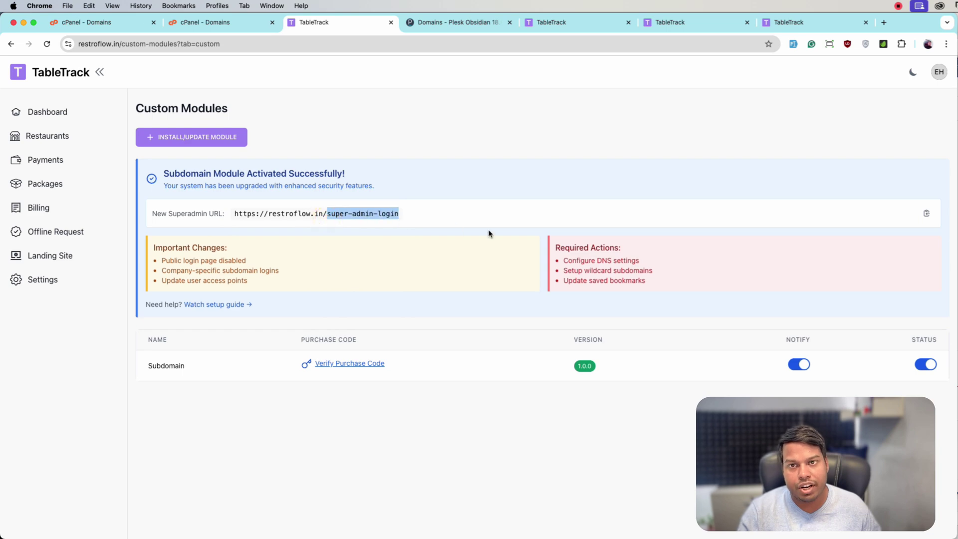
{"action": "left_click", "coordinate": [928, 213]}
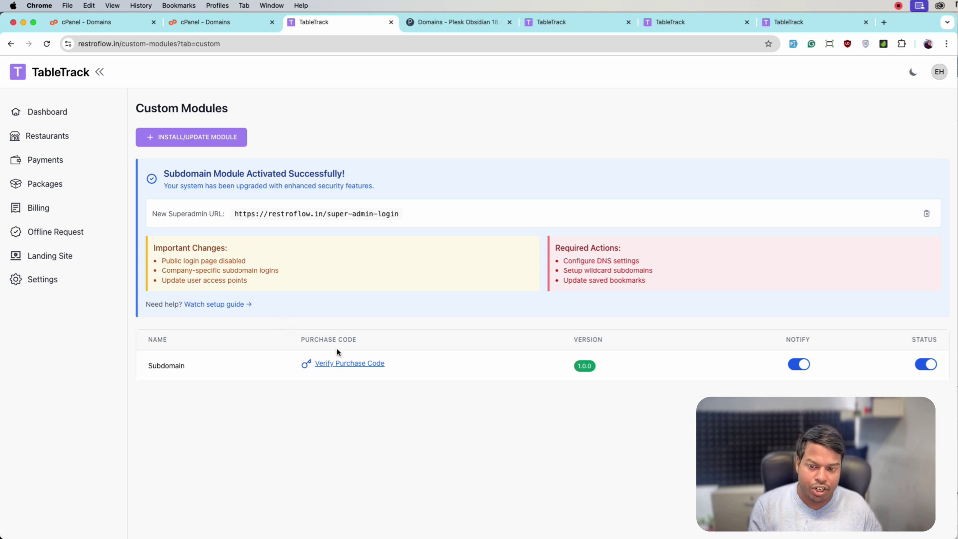
{"action": "left_click", "coordinate": [340, 364]}
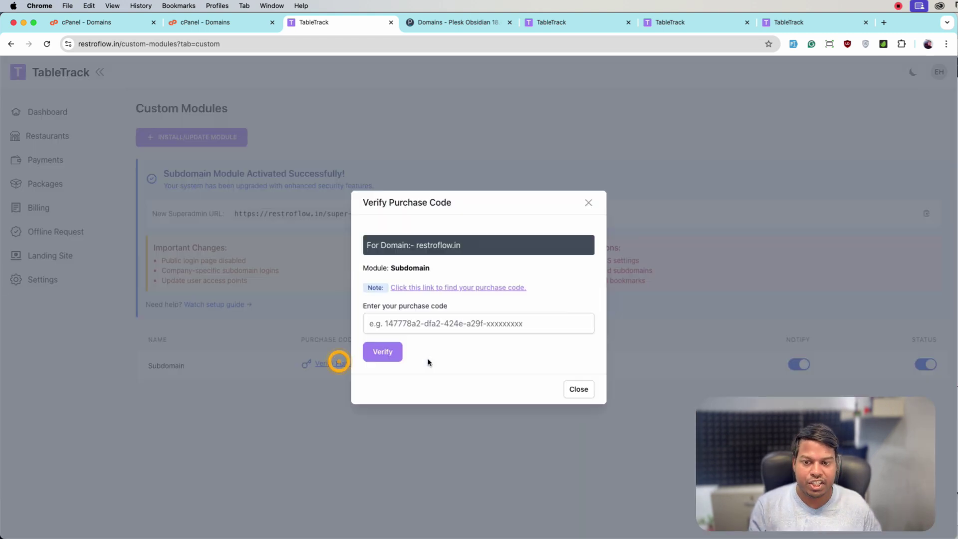
{"action": "left_click", "coordinate": [579, 390]}
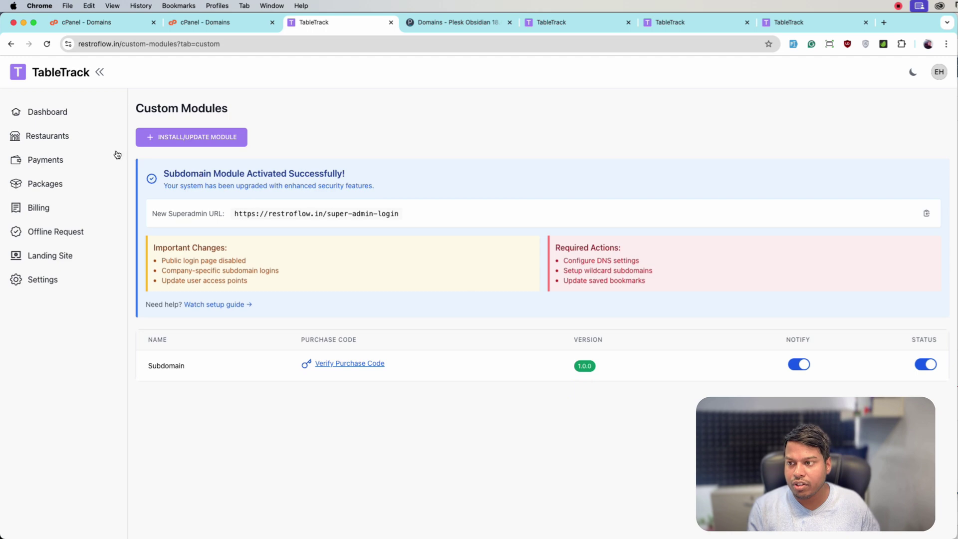
- View First Restaurant's demo subdomain in its edit form, then look over the Add Restaurant form
{"action": "left_click", "coordinate": [95, 142]}
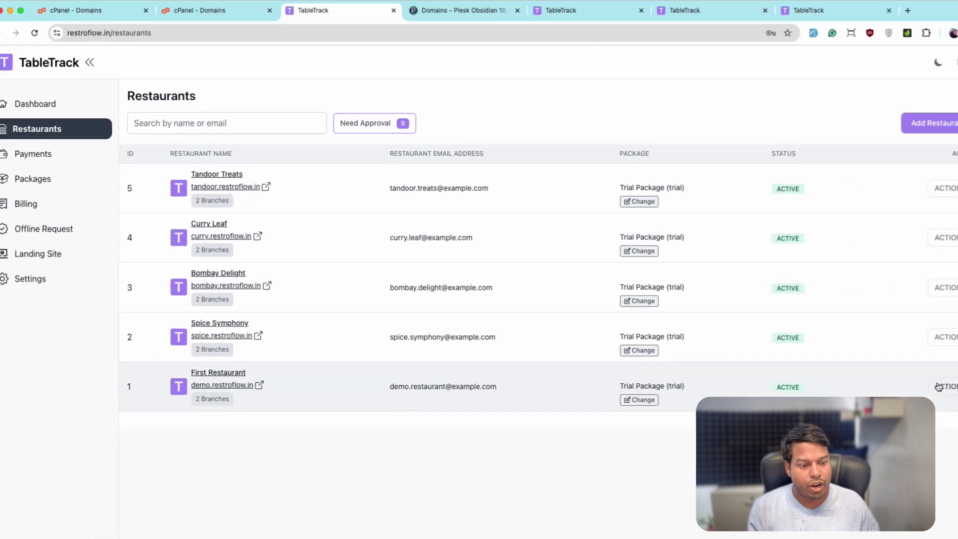
{"action": "left_click", "coordinate": [921, 382]}
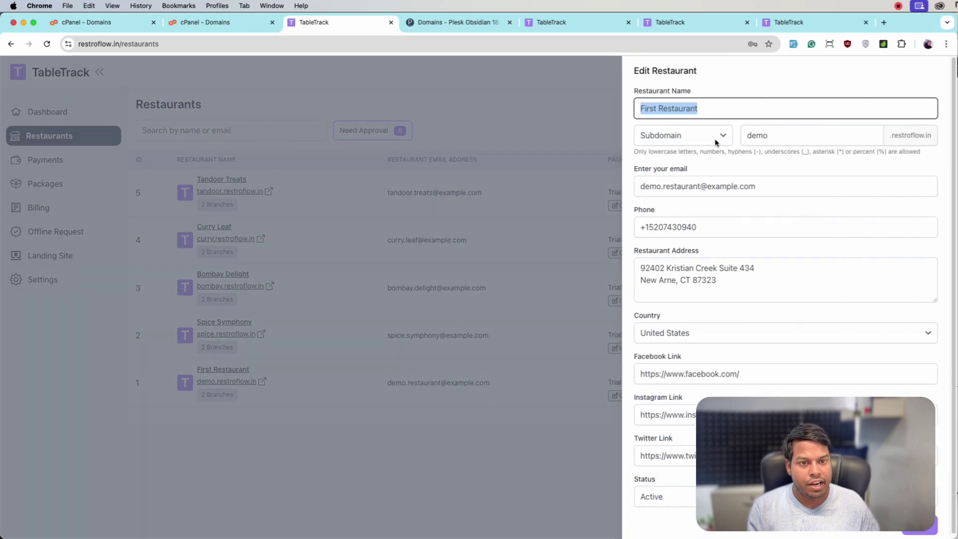
{"action": "left_click", "coordinate": [759, 135]}
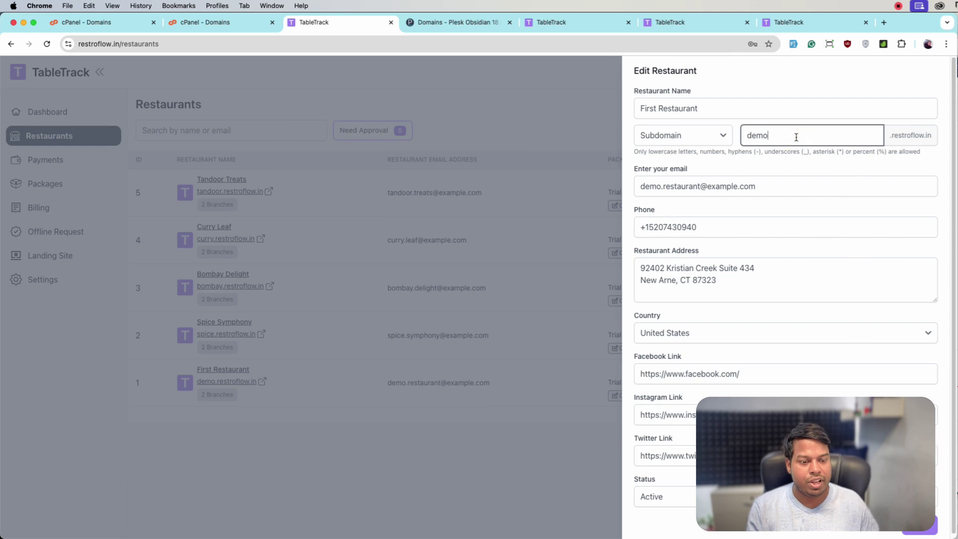
{"action": "left_click", "coordinate": [588, 416]}
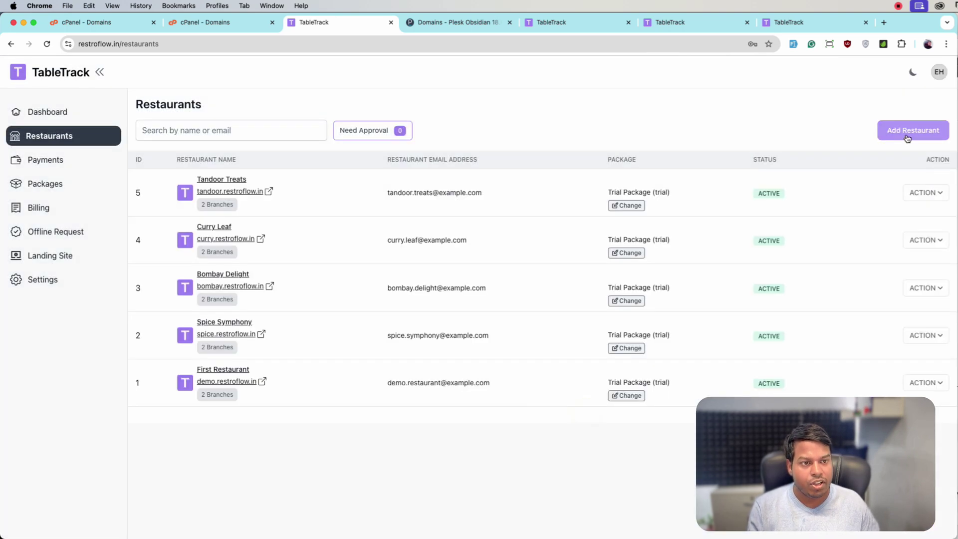
{"action": "left_click", "coordinate": [913, 131]}
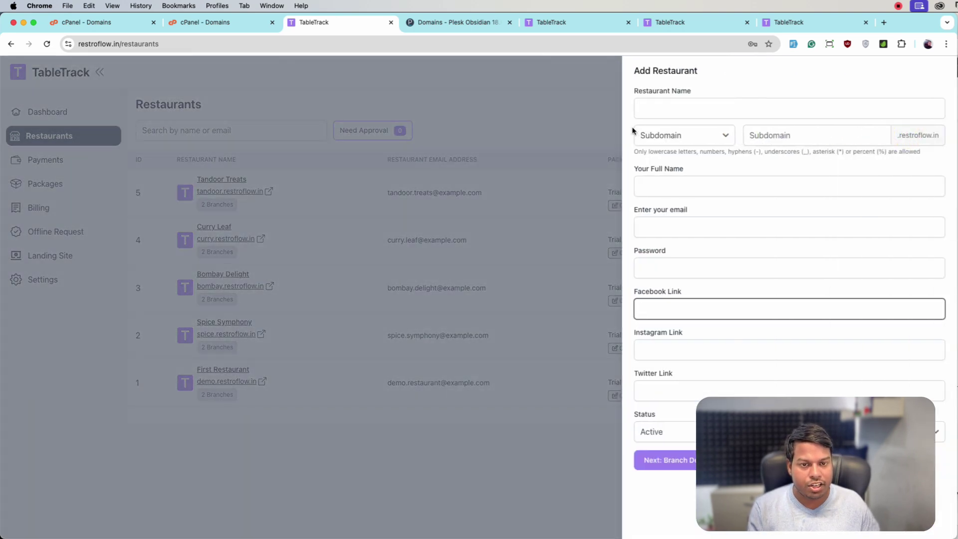
{"action": "left_click", "coordinate": [581, 352]}
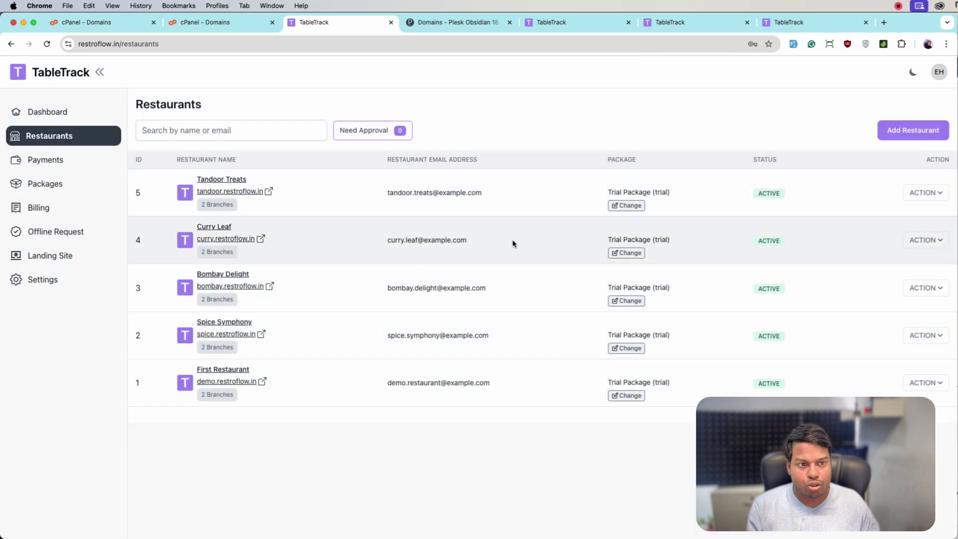
- Open demo.restroflow.in and go to demo.restroflow.in/login
{"action": "left_click", "coordinate": [223, 382]}
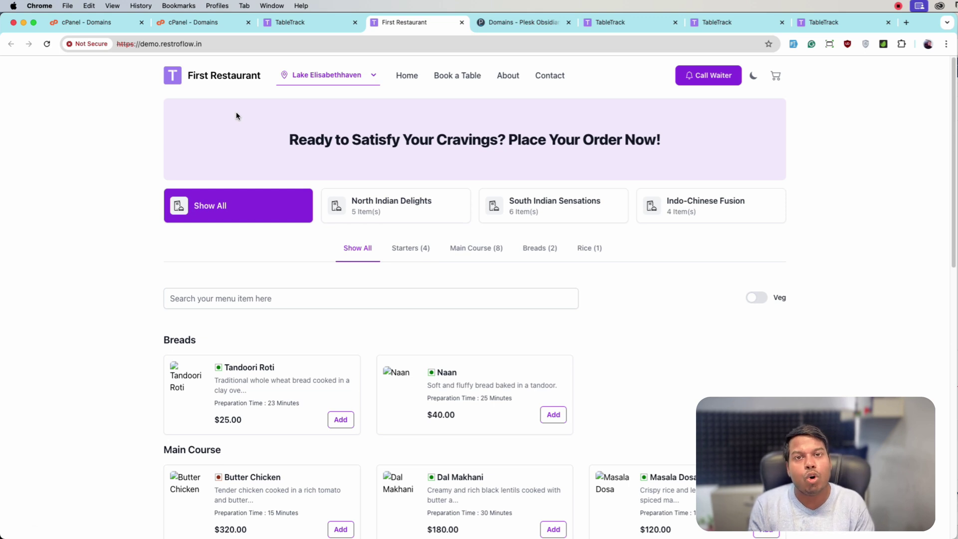
{"action": "left_click", "coordinate": [233, 44]}
{"action": "left_click", "coordinate": [233, 44]}
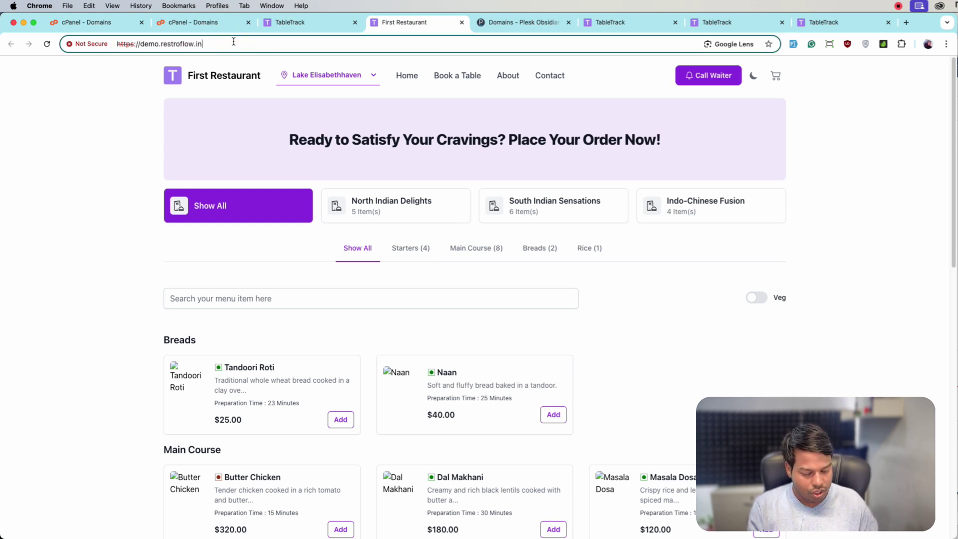
{"action": "type", "text": "login"}
{"action": "key", "text": "Return"}
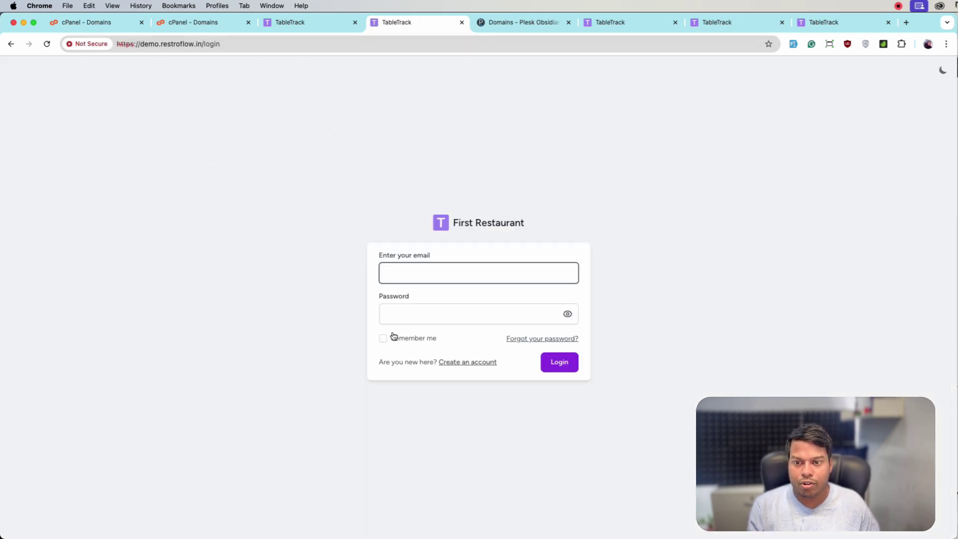
- Log into First Restaurant with the admin e-mail and password
{"action": "type", "text": "admin@example.com"}
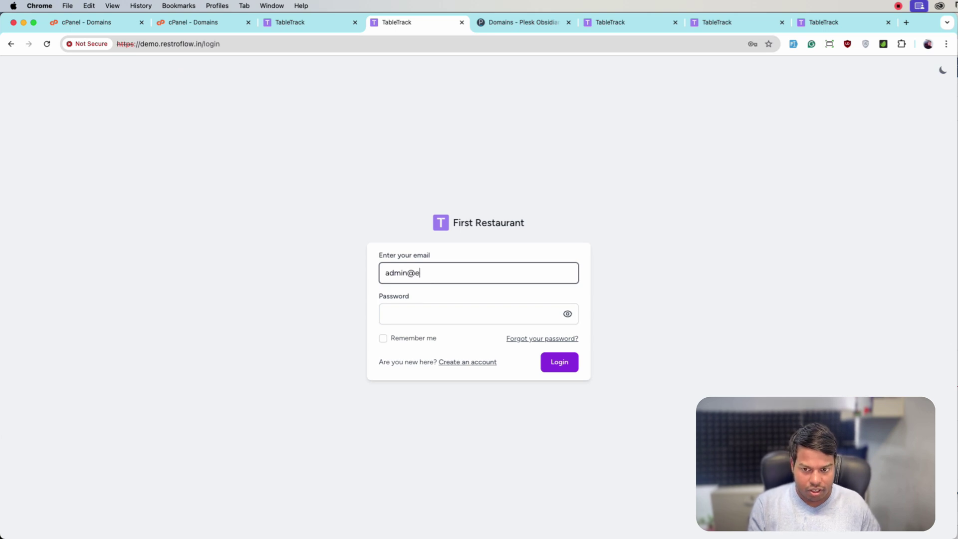
{"action": "key", "text": "Tab"}
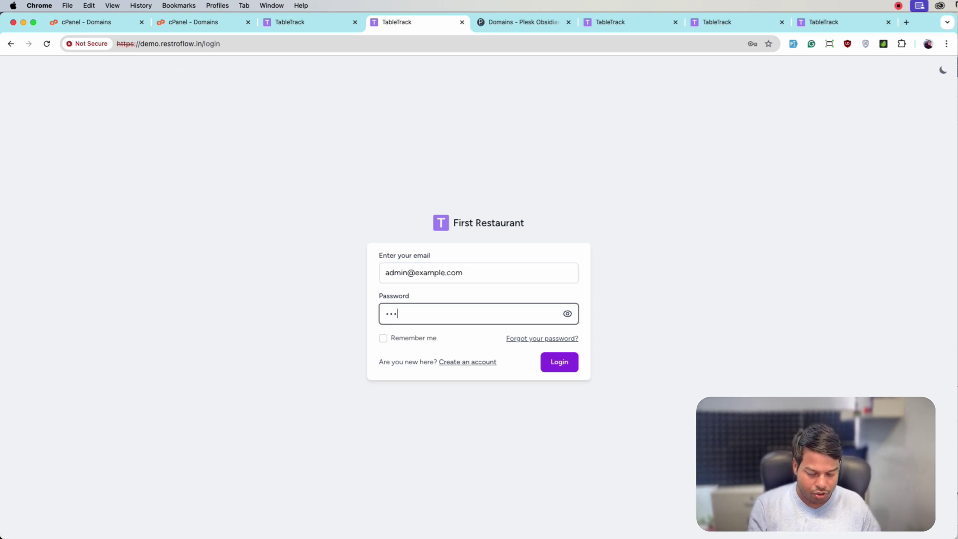
{"action": "left_click", "coordinate": [535, 360]}
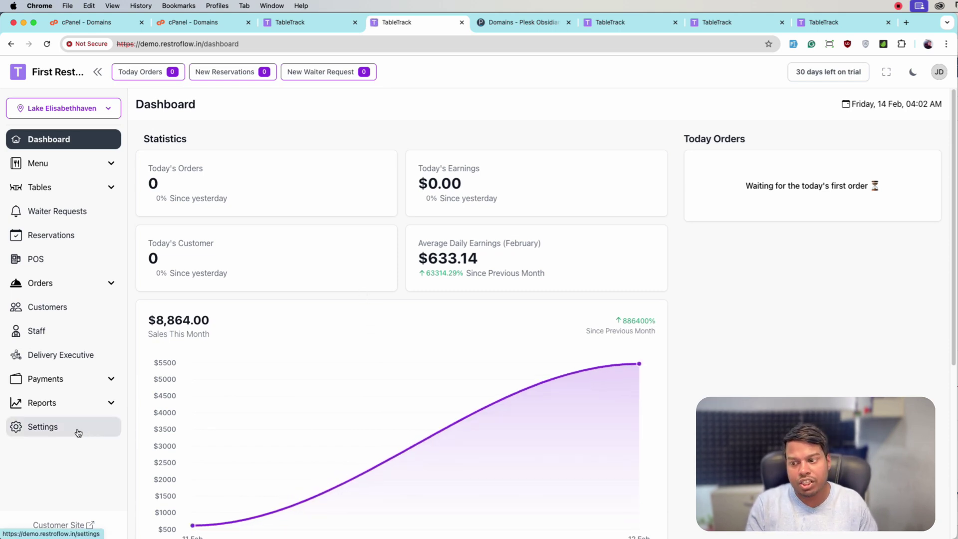
- In Theme Settings, upload icon-up-bird.png as the logo, pick red #E11D48, and save
{"action": "left_click", "coordinate": [79, 433]}
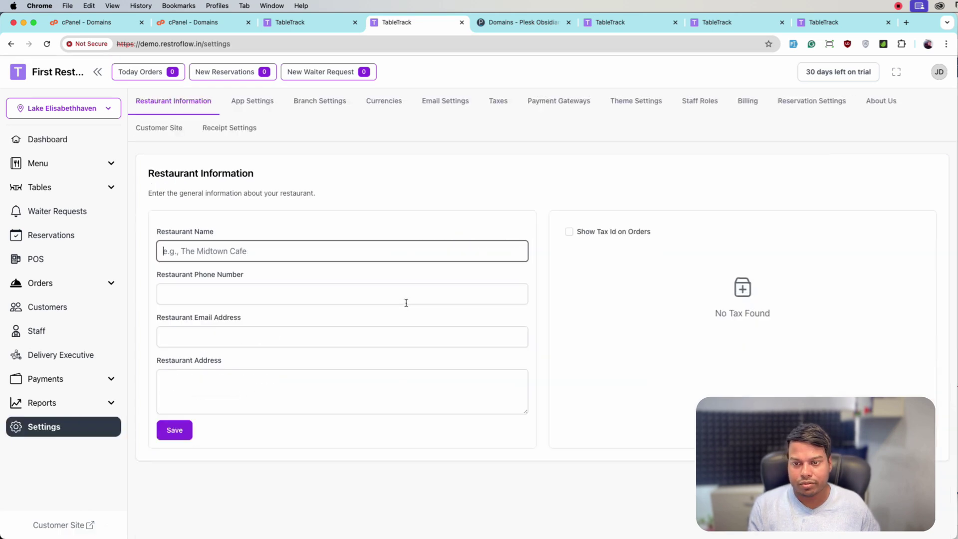
{"action": "left_click", "coordinate": [616, 101]}
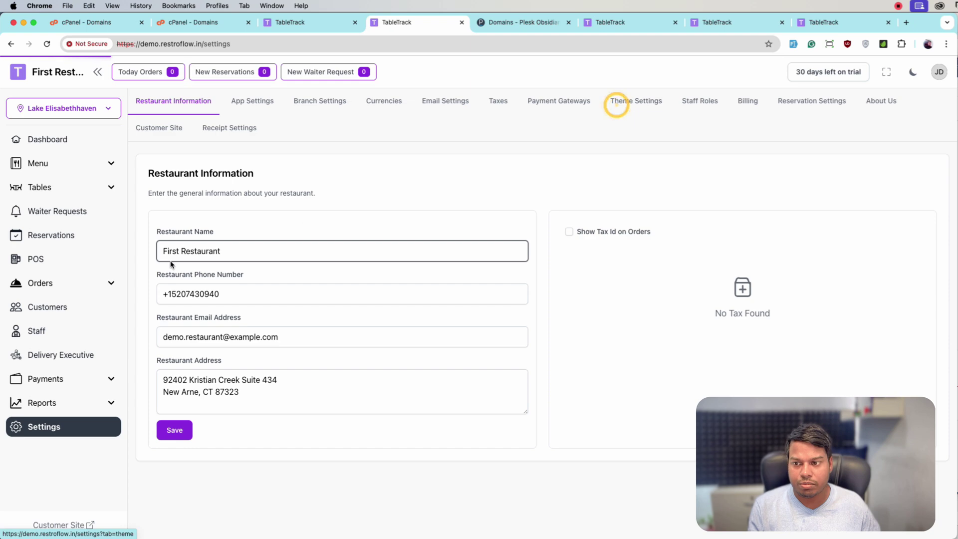
{"action": "left_click", "coordinate": [238, 262]}
{"action": "left_click", "coordinate": [235, 141]}
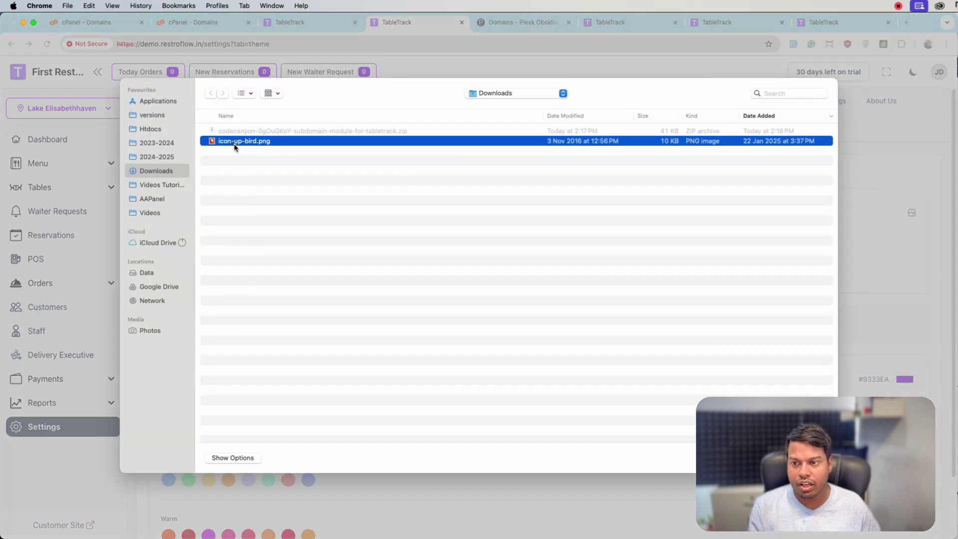
{"action": "key", "text": "Return"}
{"action": "scroll", "coordinate": [267, 220], "scroll_direction": "down", "scroll_amount": 2}
{"action": "left_click", "coordinate": [288, 465]}
{"action": "left_click", "coordinate": [893, 508]}
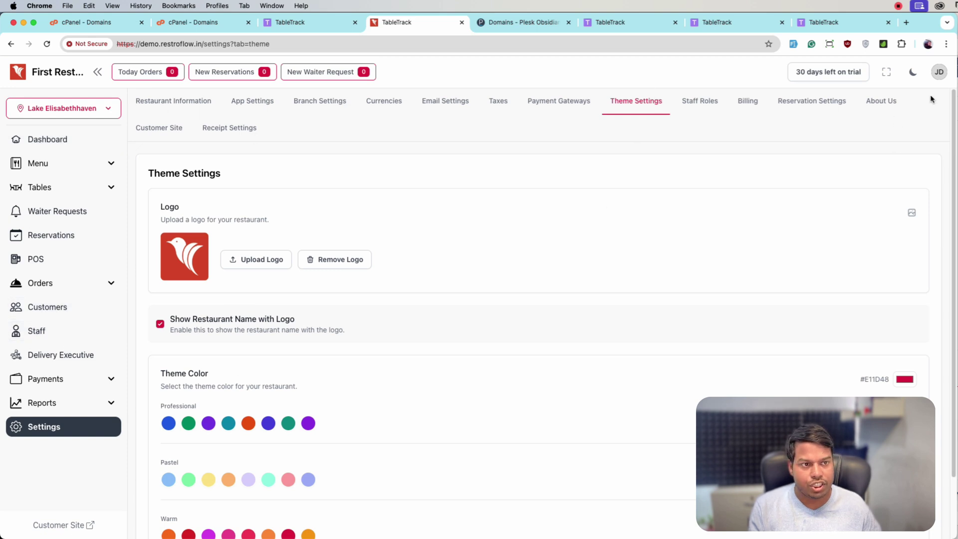
{"action": "left_click", "coordinate": [939, 73]}
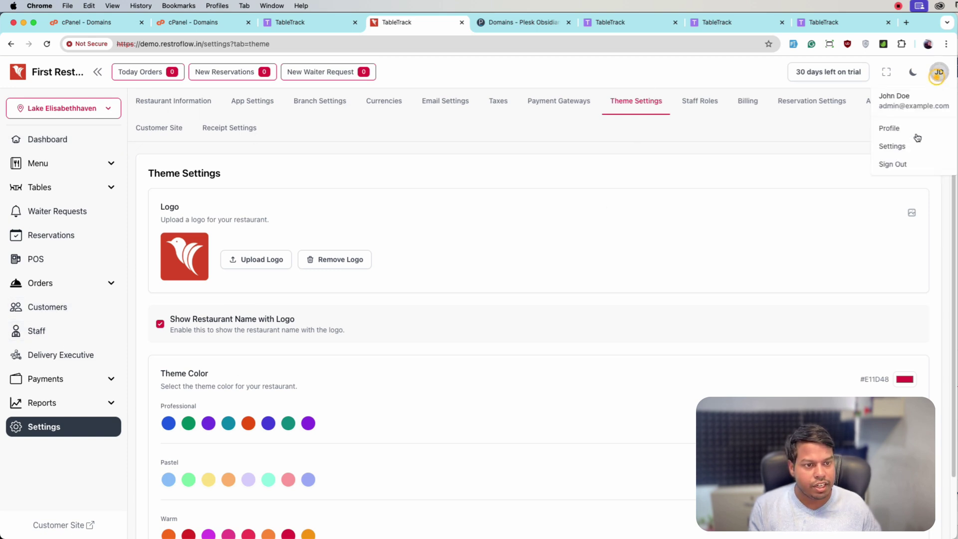
- Sign out of First Restaurant and return to the superadmin Restaurants list tab
{"action": "left_click", "coordinate": [904, 163]}
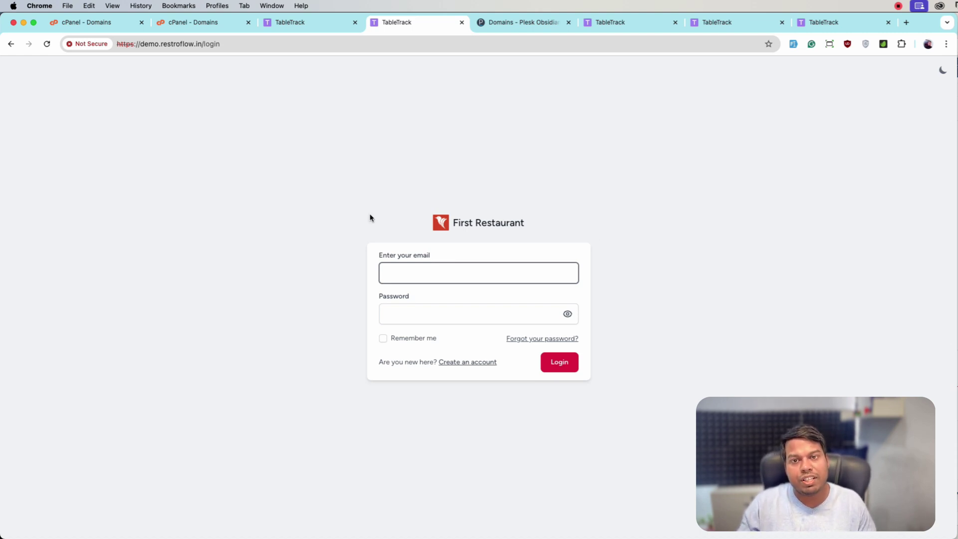
{"action": "left_click", "coordinate": [291, 22]}
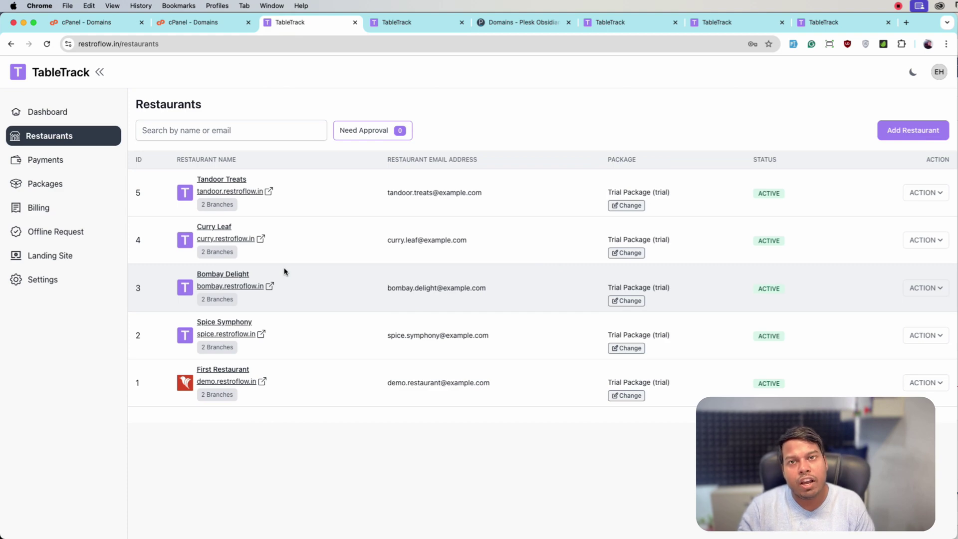
- Ban the %test% subdomain pattern under Subdomain Setting, then sign out of superadmin
{"action": "left_click", "coordinate": [68, 284]}
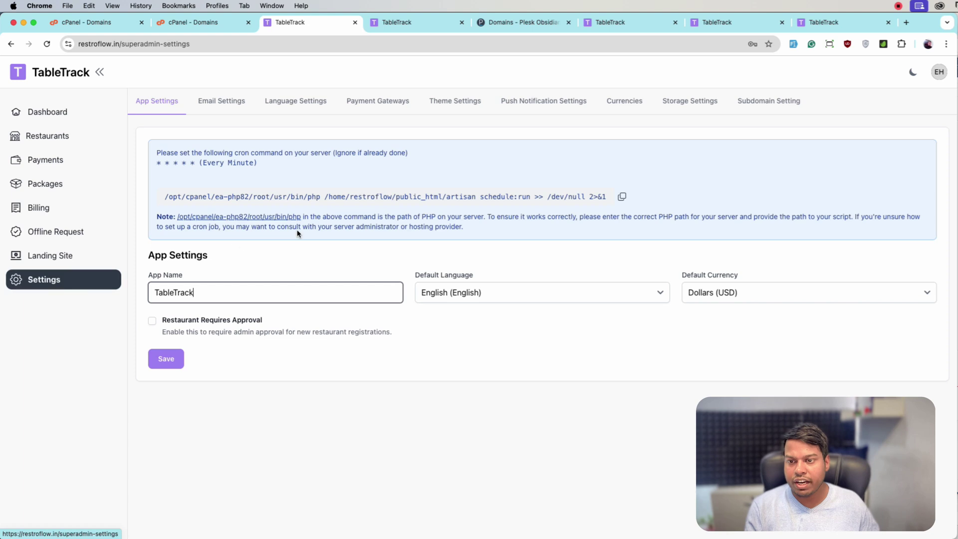
{"action": "left_click", "coordinate": [777, 111]}
{"action": "left_click", "coordinate": [273, 190]}
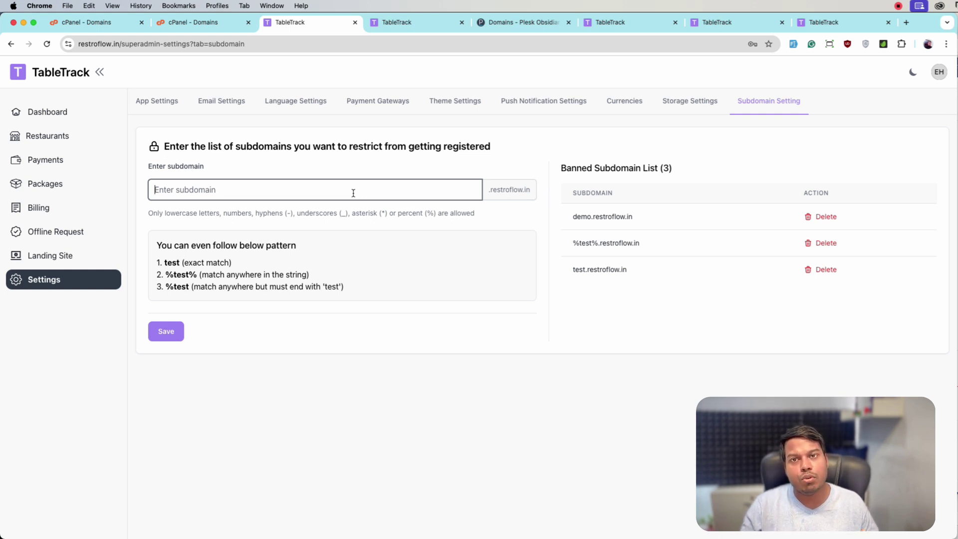
{"action": "type", "text": "%test%"}
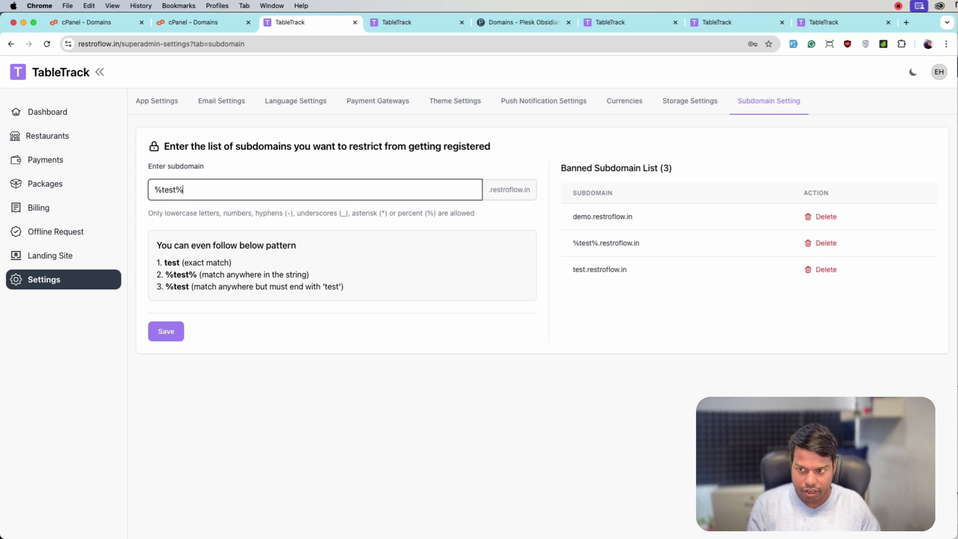
{"action": "left_click", "coordinate": [167, 331]}
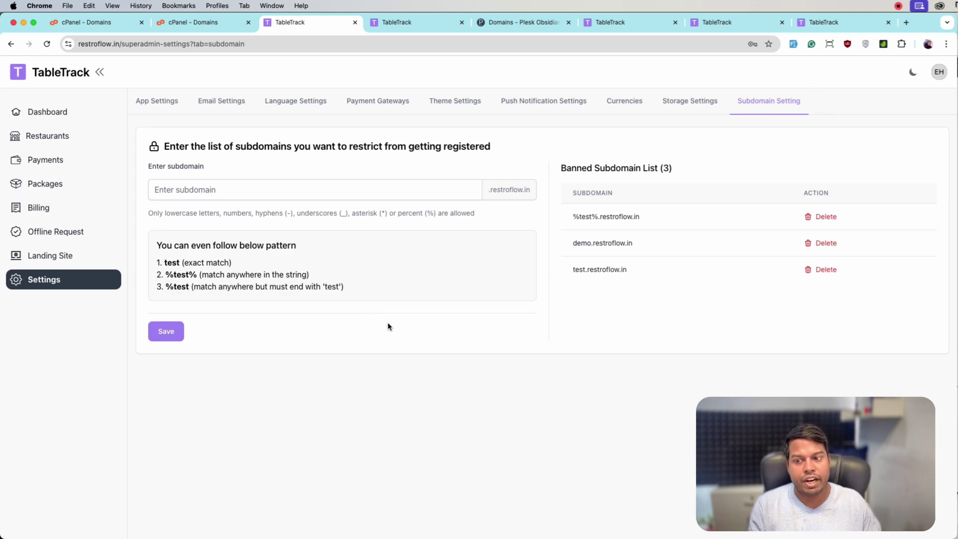
{"action": "left_click", "coordinate": [940, 74]}
- Sign out of the superadmin and load the restroflow.in landing page
{"action": "left_click", "coordinate": [891, 182]}
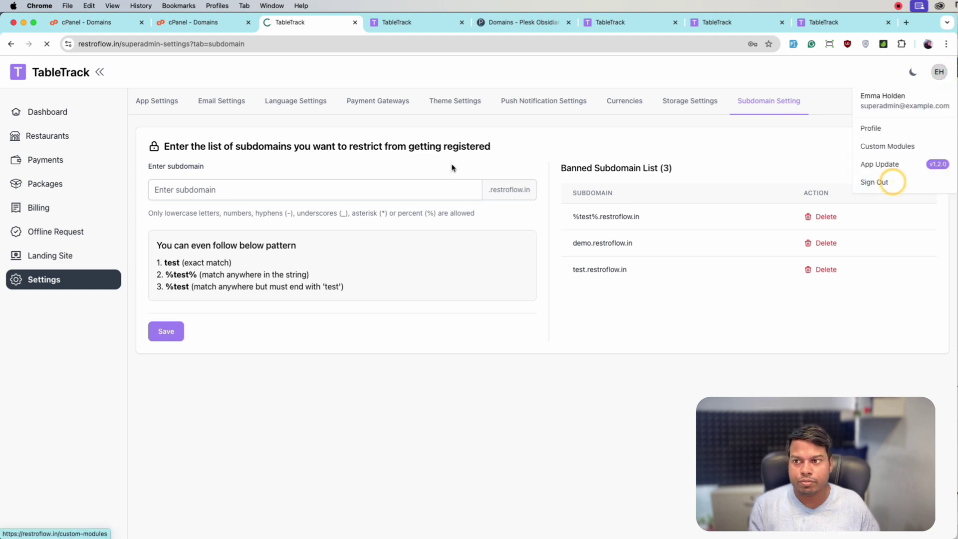
{"action": "left_click_drag", "start_coordinate": [166, 44], "coordinate": [140, 58]}
{"action": "key", "text": "BackSpace"}
{"action": "key", "text": "Return"}
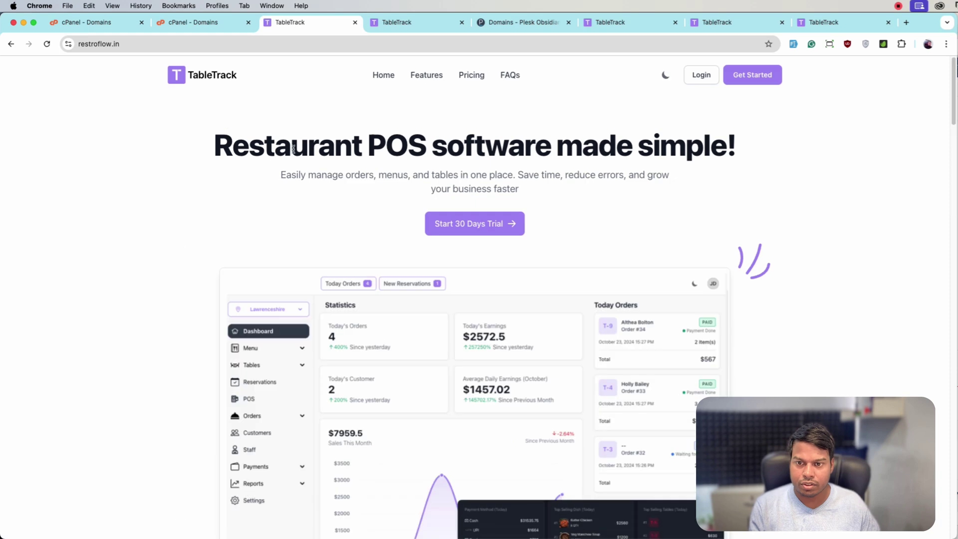
- Try signing up a restaurant with subdomain test and see it rejected
{"action": "left_click", "coordinate": [740, 76]}
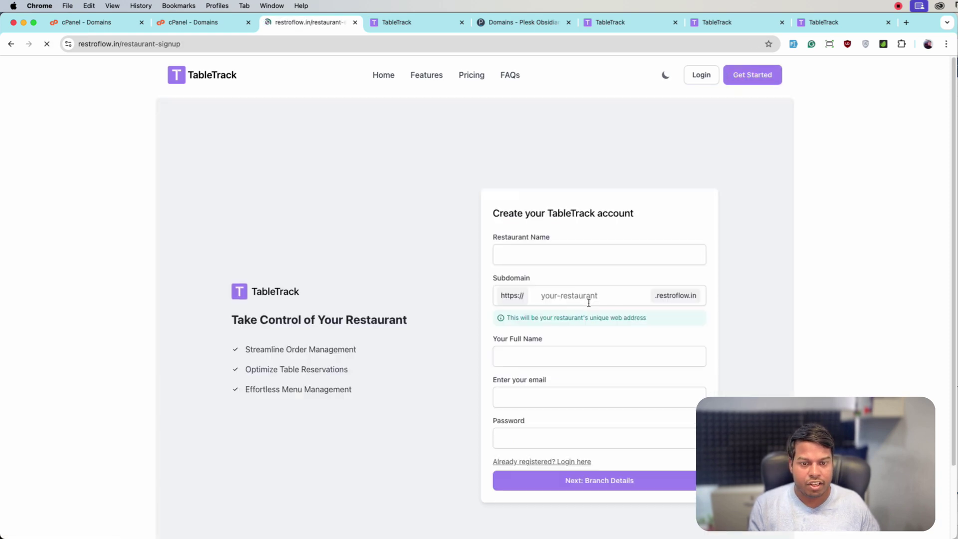
{"action": "left_click_drag", "start_coordinate": [491, 281], "coordinate": [487, 274]}
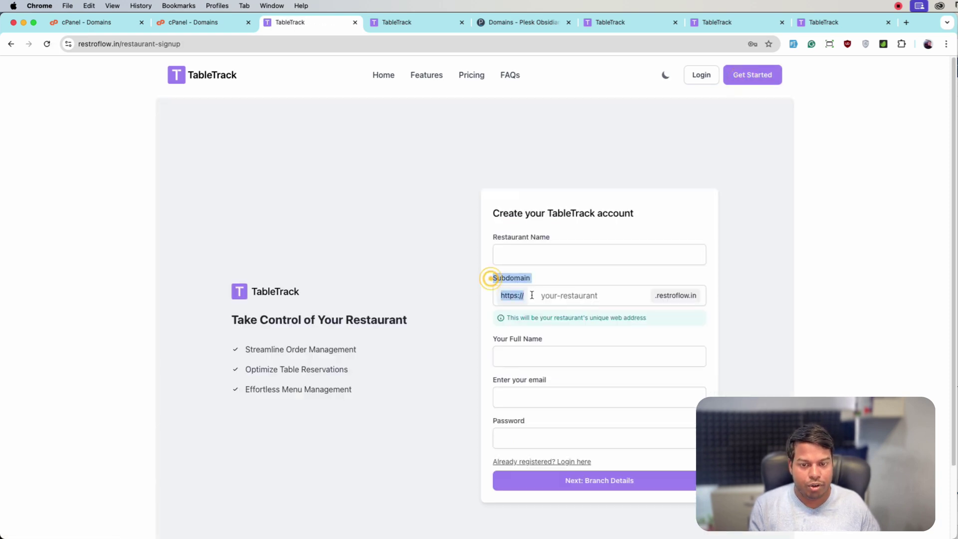
{"action": "left_click", "coordinate": [560, 289]}
{"action": "type", "text": "test"}
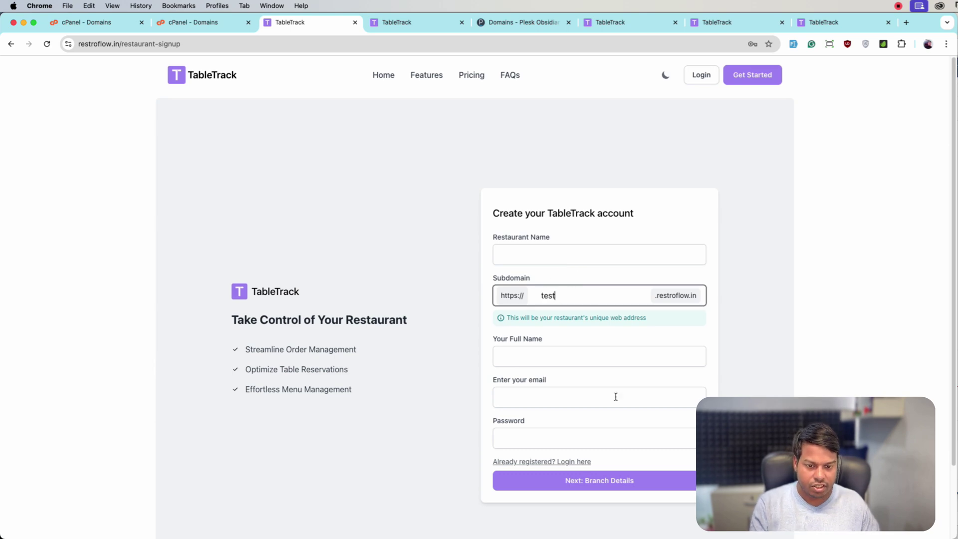
{"action": "left_click", "coordinate": [621, 479]}
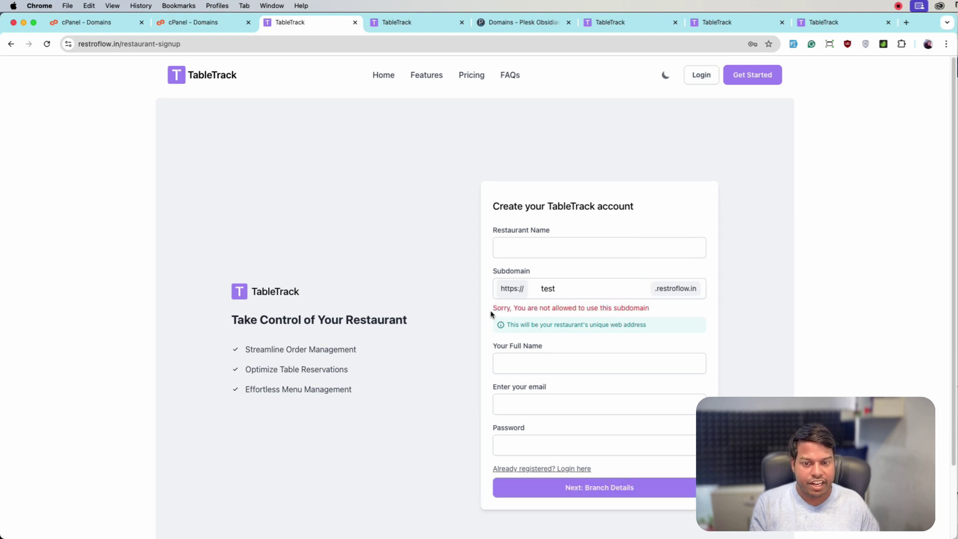
- Try the subdomains demo23412 and asdsa, then go to the restaurant sign-in page
{"action": "double_click", "coordinate": [569, 287]}
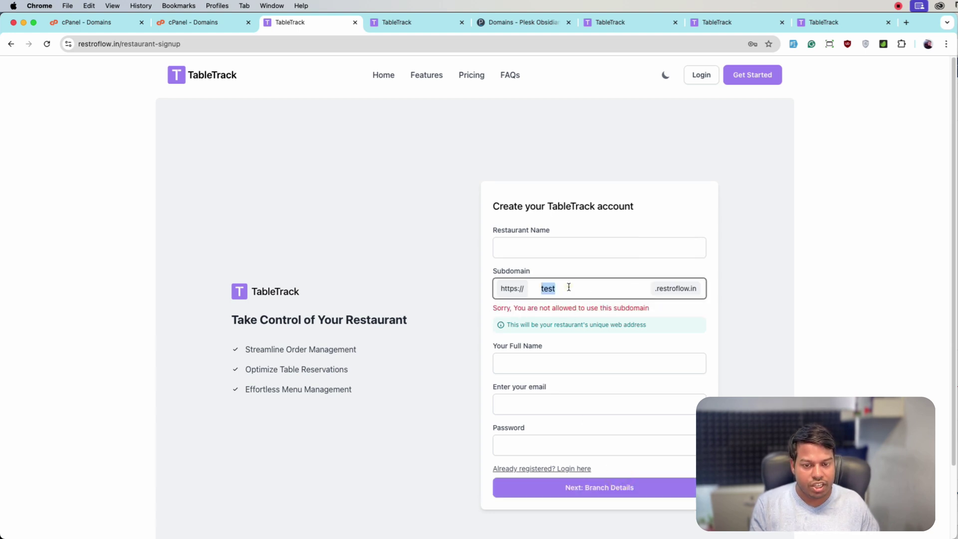
{"action": "type", "text": "demo"}
{"action": "left_click", "coordinate": [569, 287]}
{"action": "type", "text": "23412"}
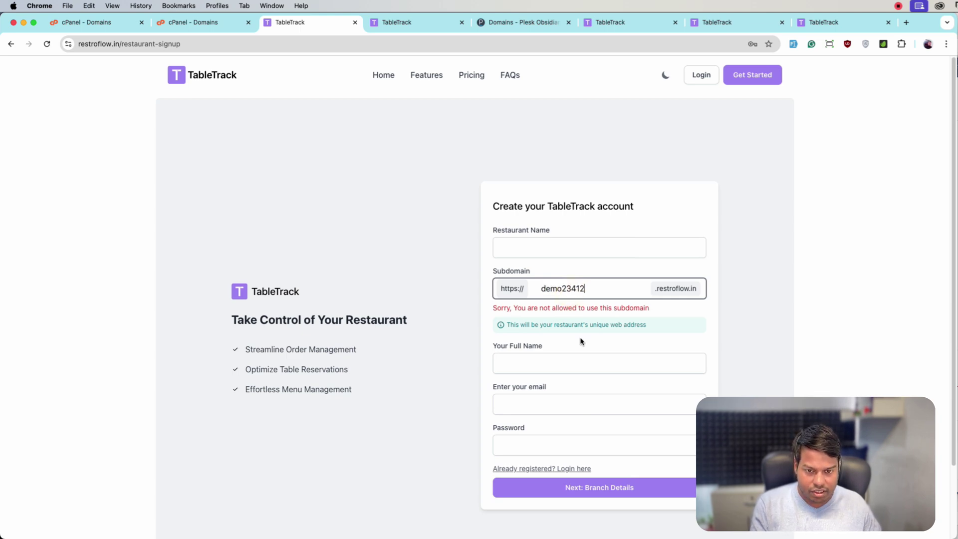
{"action": "double_click", "coordinate": [555, 287]}
{"action": "type", "text": "asdsa"}
{"action": "left_click", "coordinate": [602, 485]}
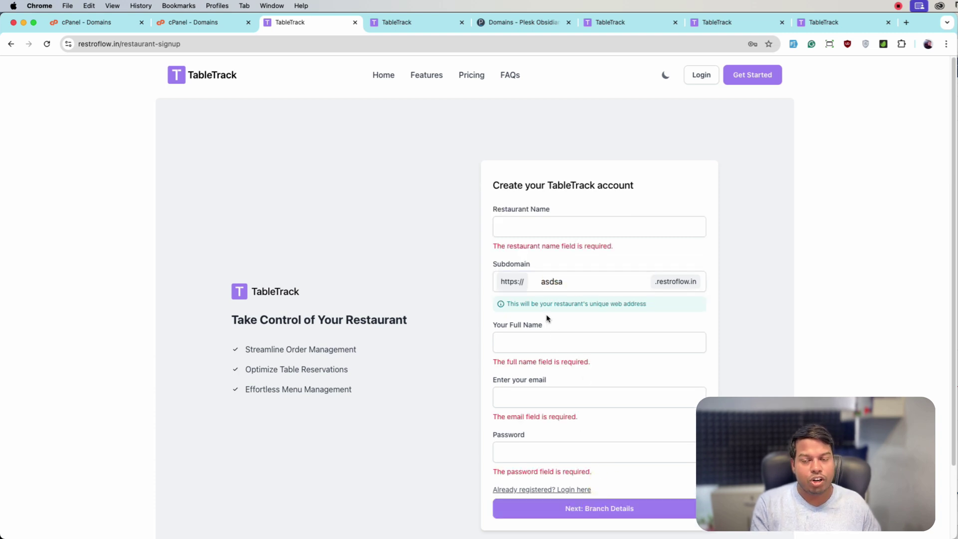
{"action": "left_click", "coordinate": [660, 189]}
{"action": "double_click", "coordinate": [569, 286]}
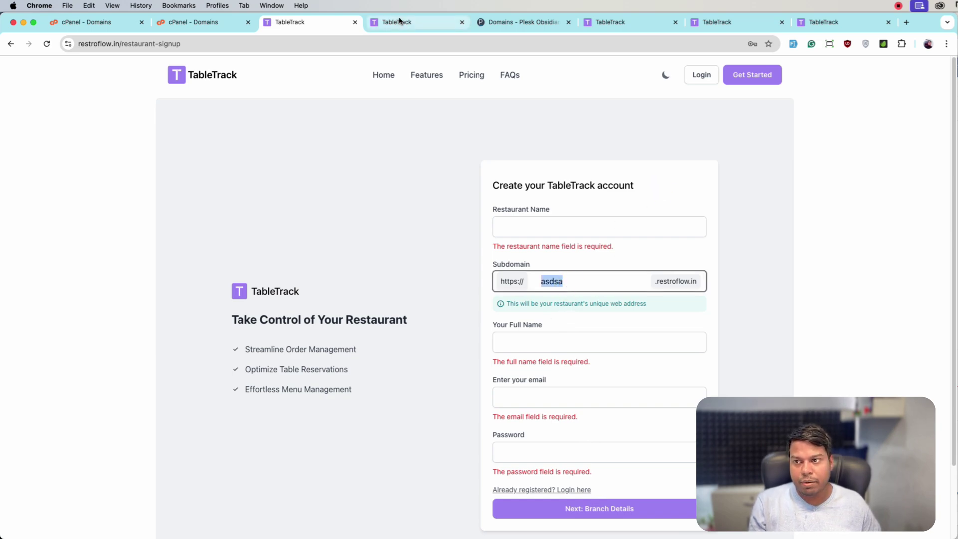
{"action": "left_click", "coordinate": [554, 272]}
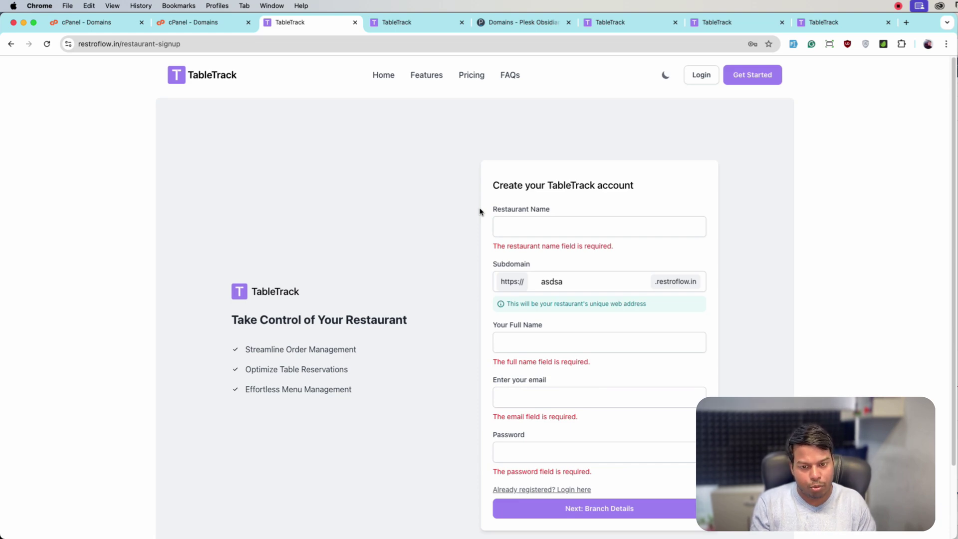
{"action": "left_click", "coordinate": [698, 77]}
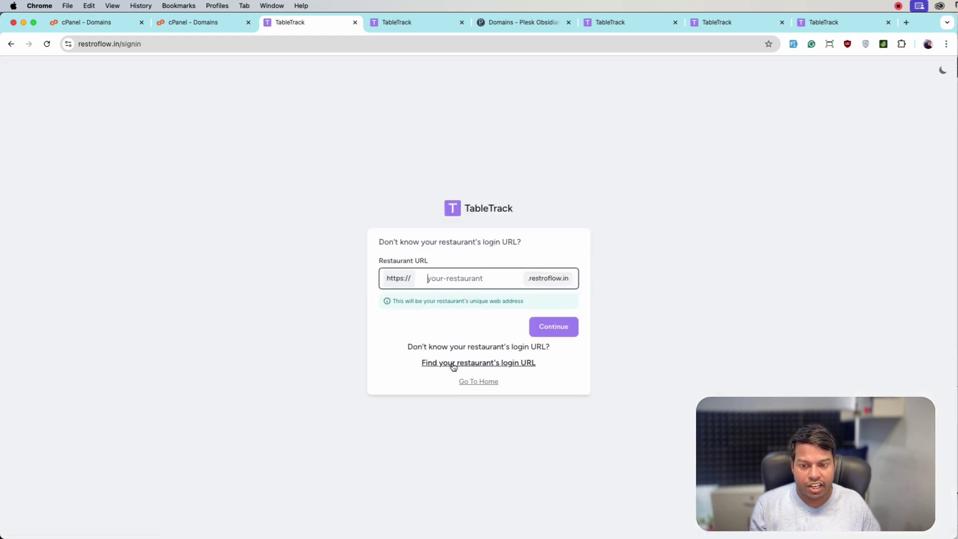
- Check the login-URL finder, then enter demo as Restaurant URL to reach demo.restroflow.in/login
{"action": "left_click", "coordinate": [453, 365]}
{"action": "left_click", "coordinate": [445, 303]}
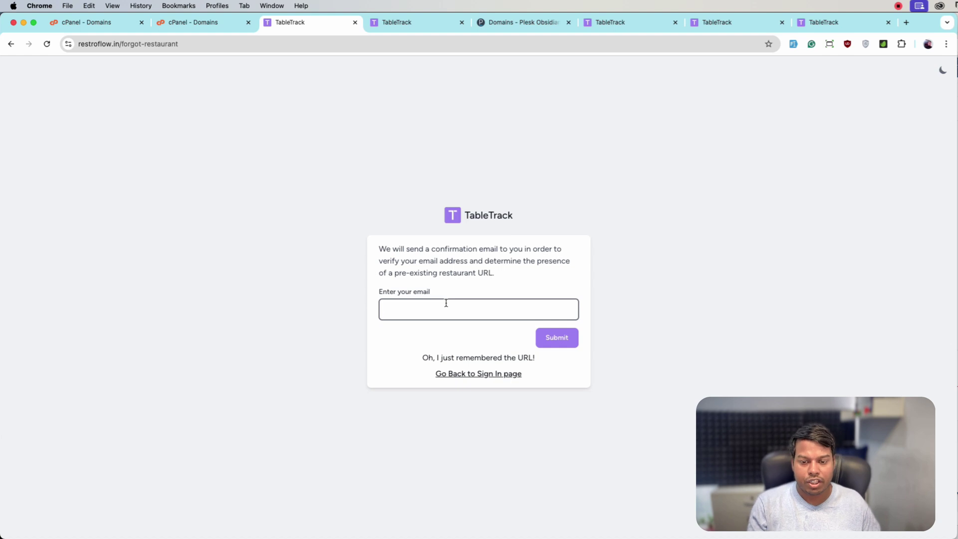
{"action": "left_click", "coordinate": [465, 374]}
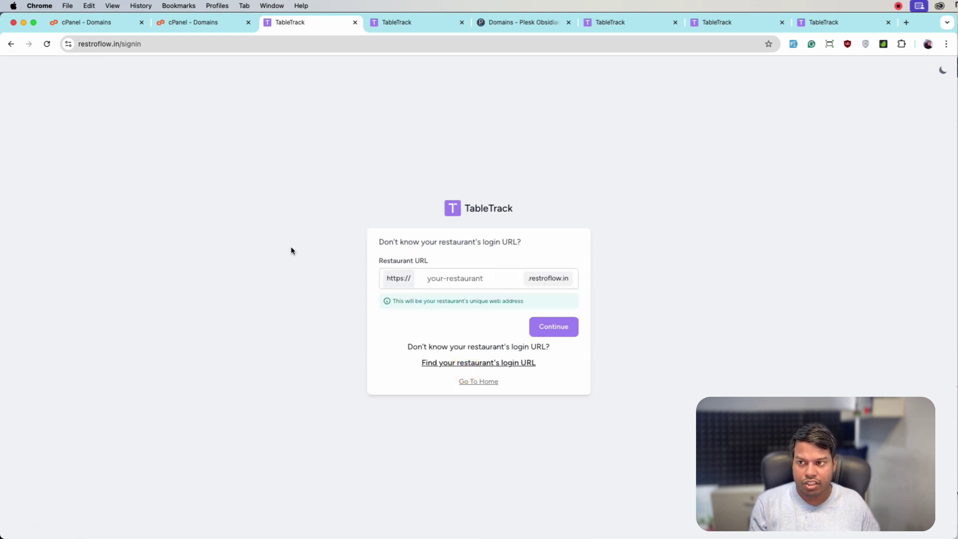
{"action": "left_click", "coordinate": [451, 285]}
{"action": "type", "text": "demo"}
{"action": "left_click", "coordinate": [550, 326]}
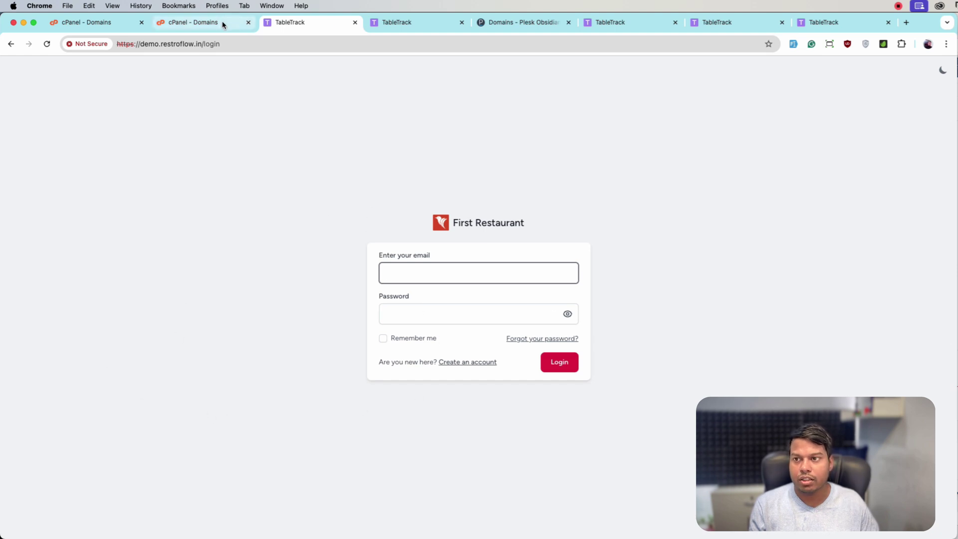
- Log in as superadmin at restroflow.in/super-admin-login with the superadmin e-mail and password
{"action": "left_click", "coordinate": [215, 42]}
{"action": "key", "text": "super+a"}
{"action": "type", "text": "res"}
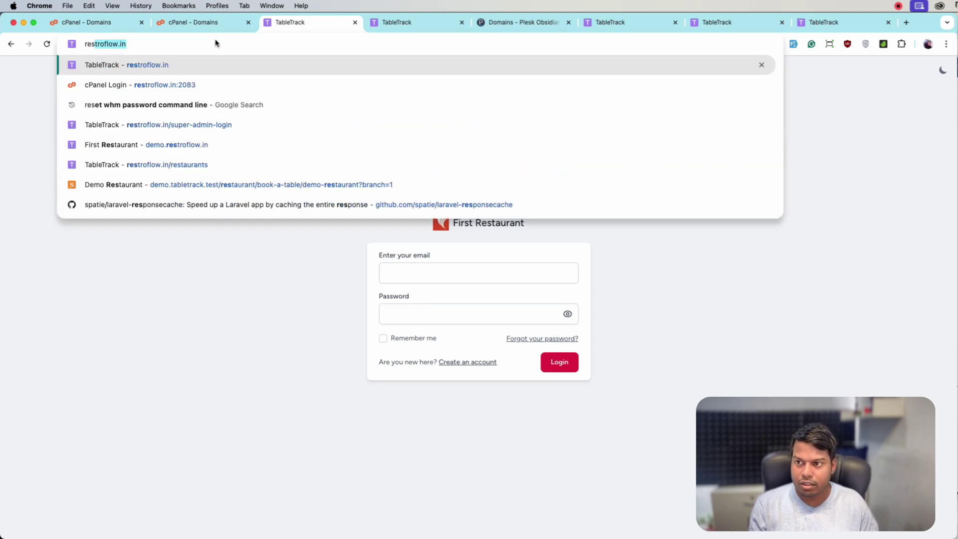
{"action": "type", "text": "troflow.in/su"}
{"action": "key", "text": "Return"}
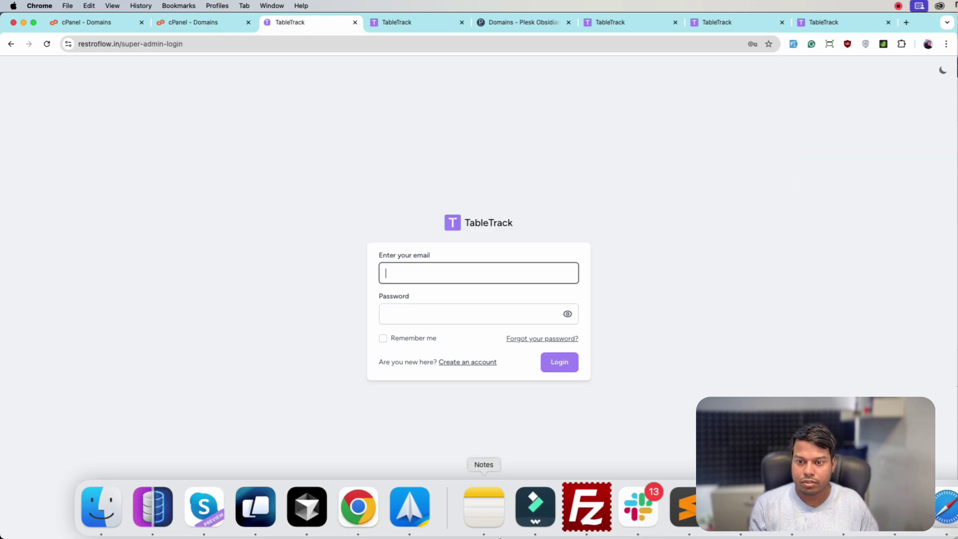
{"action": "type", "text": "superadmin@example."}
{"action": "key", "text": "Tab"}
{"action": "type", "text": "12"}
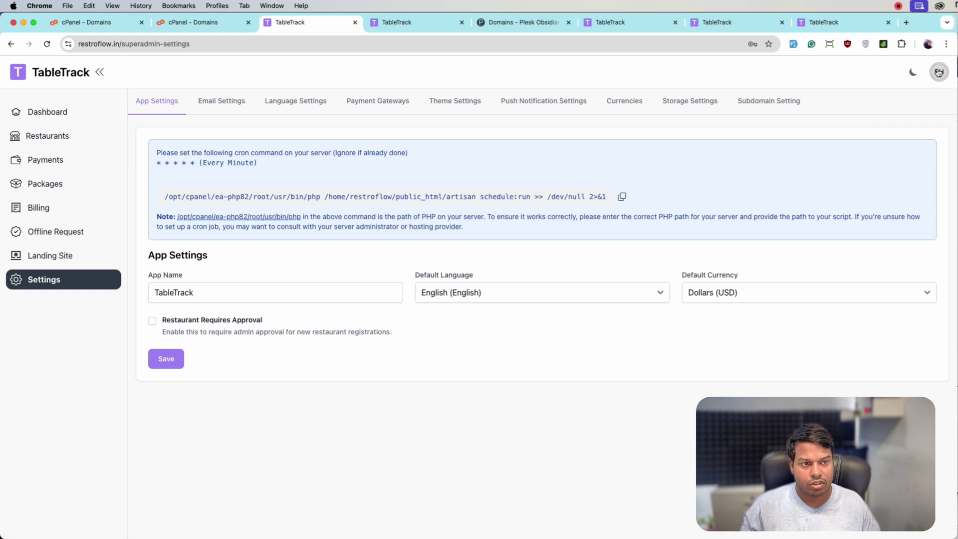
{"action": "left_click", "coordinate": [939, 72]}
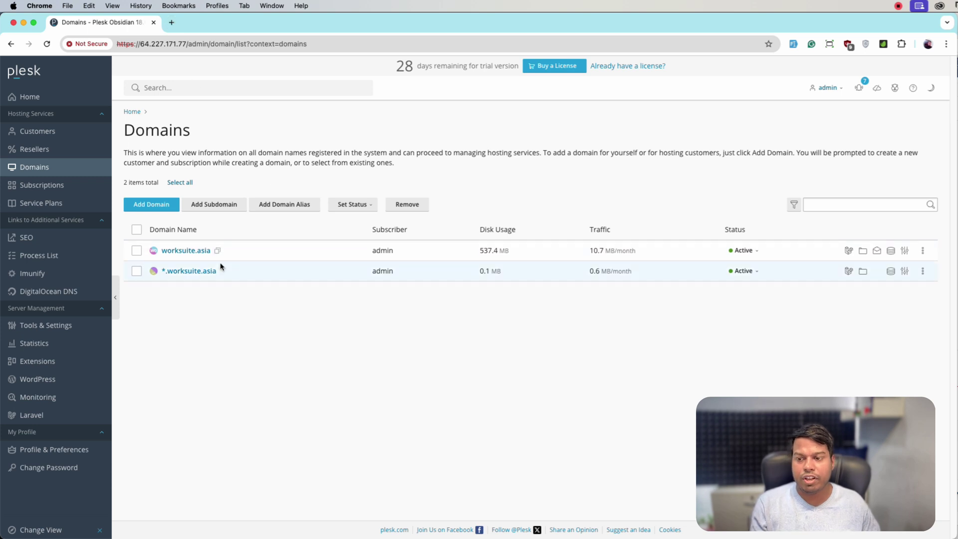
- Copy the worksuite.asia domain from Plesk and load it in a new tab
{"action": "left_click", "coordinate": [223, 271]}
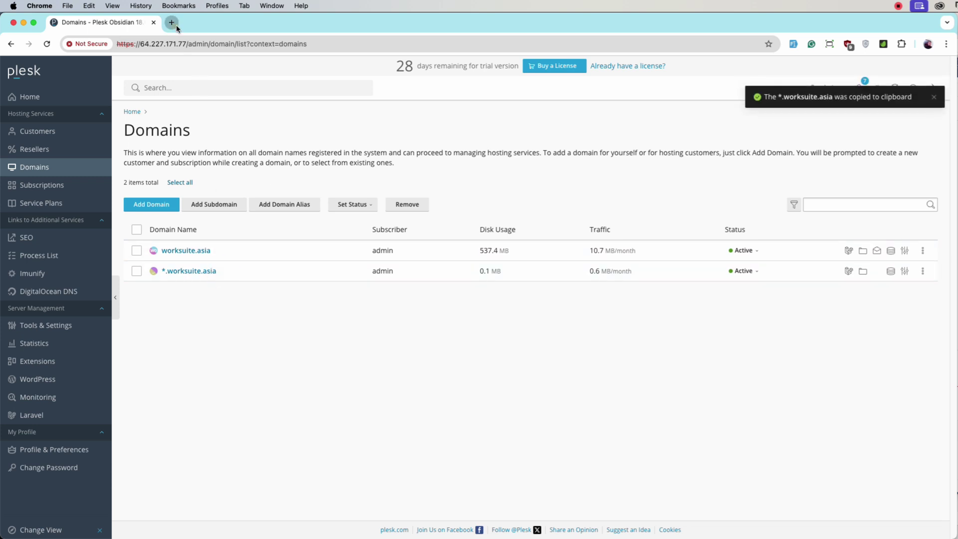
{"action": "left_click", "coordinate": [172, 22]}
{"action": "key", "text": "super+v"}
{"action": "key", "text": "Return"}
{"action": "scroll", "coordinate": [516, 278], "scroll_direction": "down", "scroll_amount": 10}
{"action": "scroll", "coordinate": [516, 278], "scroll_direction": "up", "scroll_amount": 10}
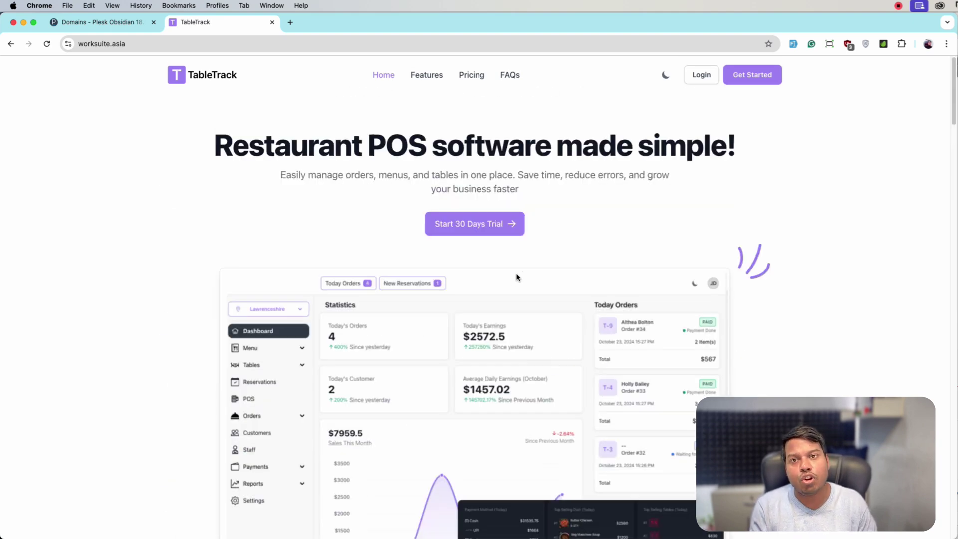
- Log in on worksuite.asia and upload the subdomain module zip under Custom Modules > Install/Update Module
{"action": "left_click", "coordinate": [699, 76]}
{"action": "key", "text": "Return"}
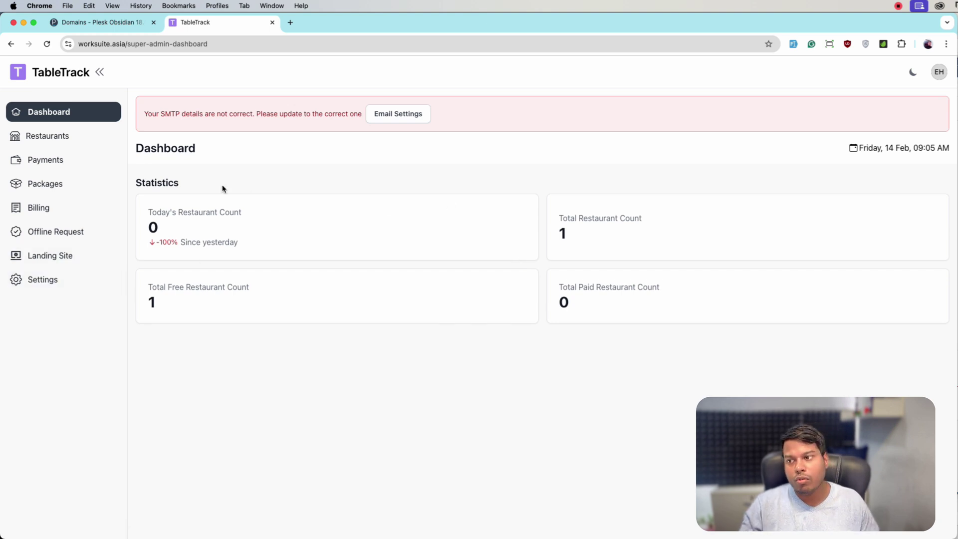
{"action": "left_click", "coordinate": [940, 76]}
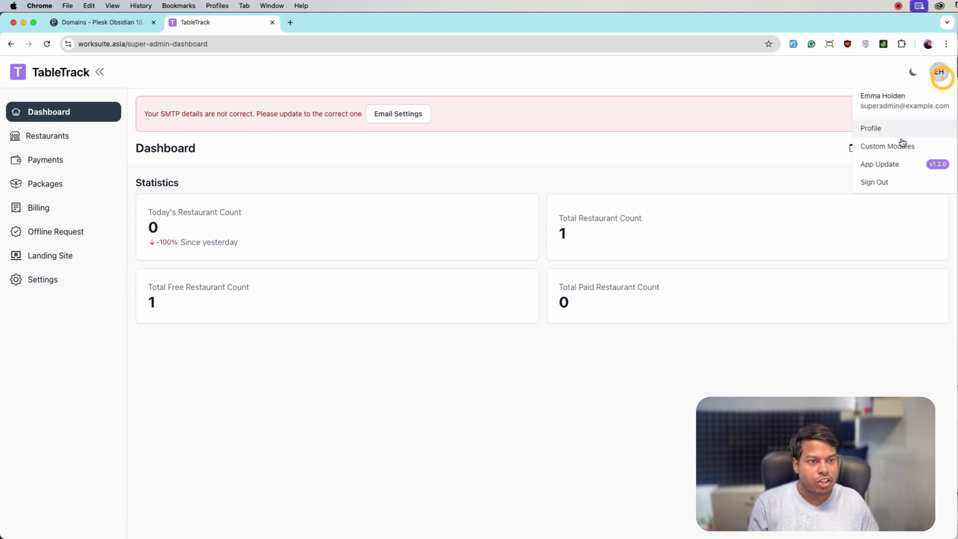
{"action": "left_click", "coordinate": [901, 146]}
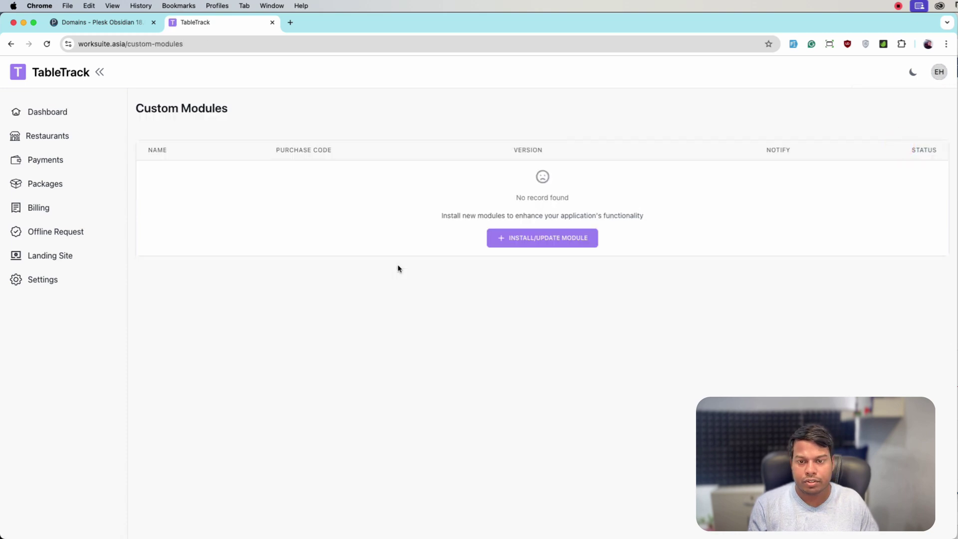
{"action": "left_click", "coordinate": [519, 243]}
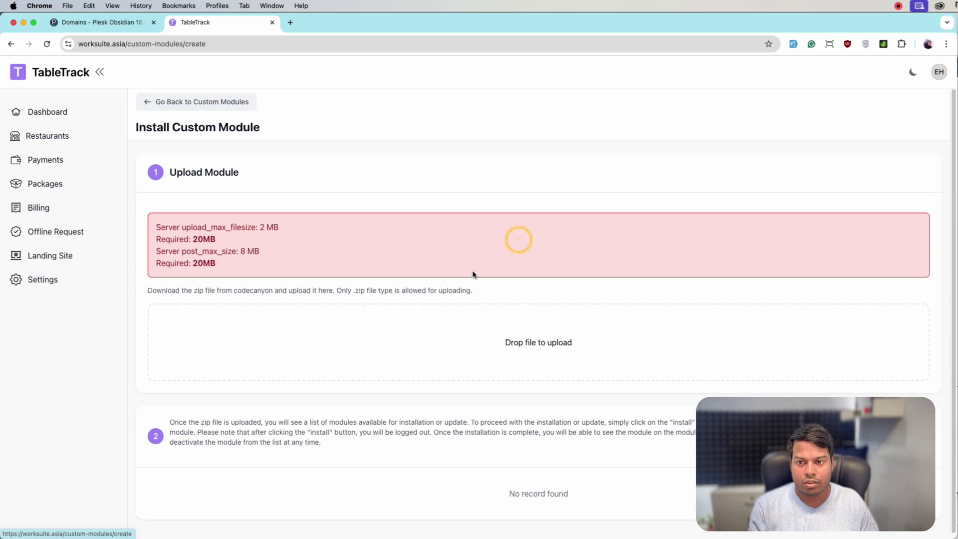
{"action": "left_click", "coordinate": [563, 345]}
{"action": "double_click", "coordinate": [325, 132]}
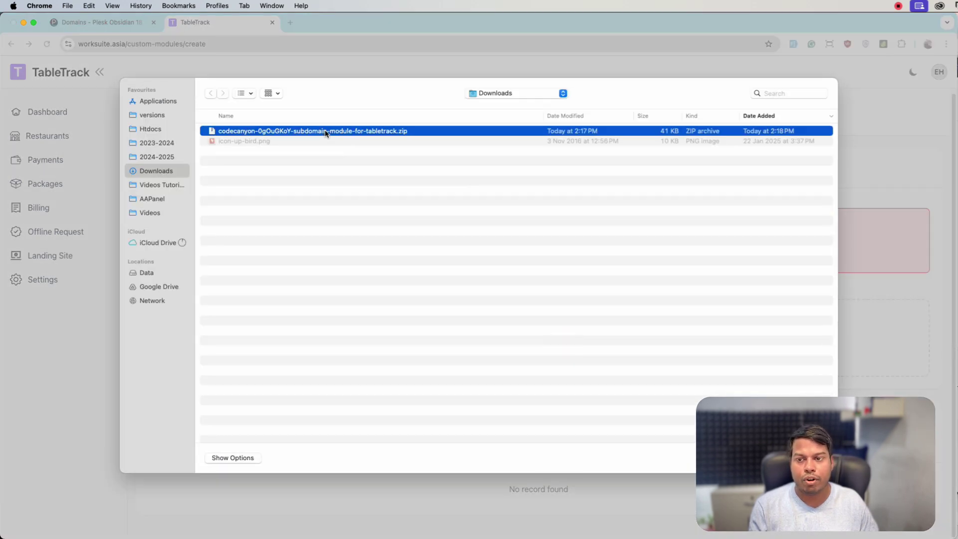
{"action": "scroll", "coordinate": [434, 421], "scroll_direction": "down", "scroll_amount": 1}
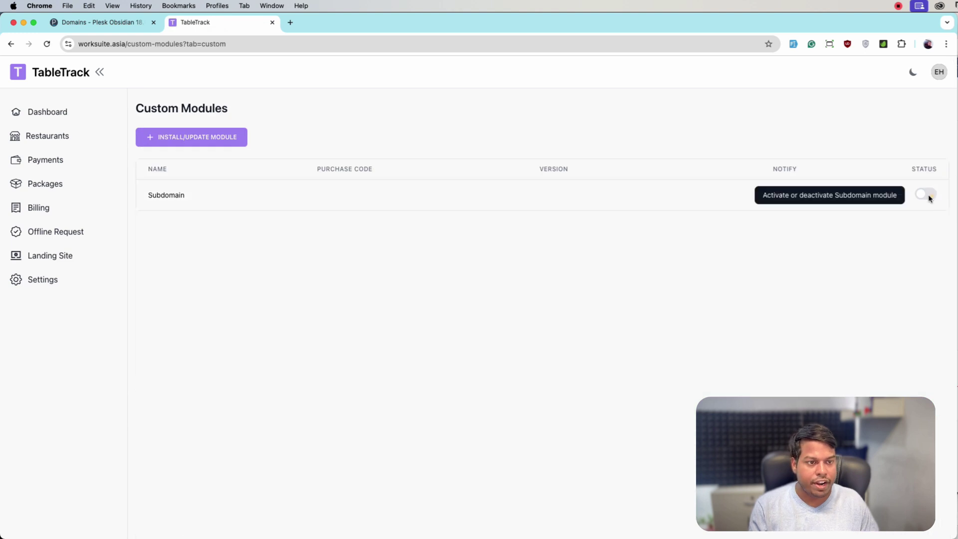
- Toggle Subdomain on to bring up its activation confirmation, read the DNS wildcard warning, then go to Plesk Domains
{"action": "left_click", "coordinate": [929, 195]}
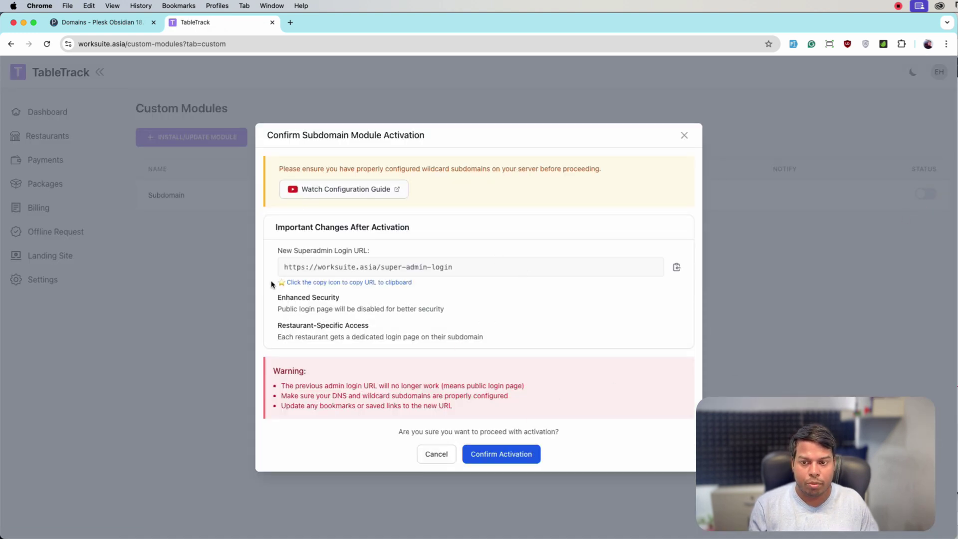
{"action": "left_click_drag", "start_coordinate": [277, 393], "coordinate": [525, 398]}
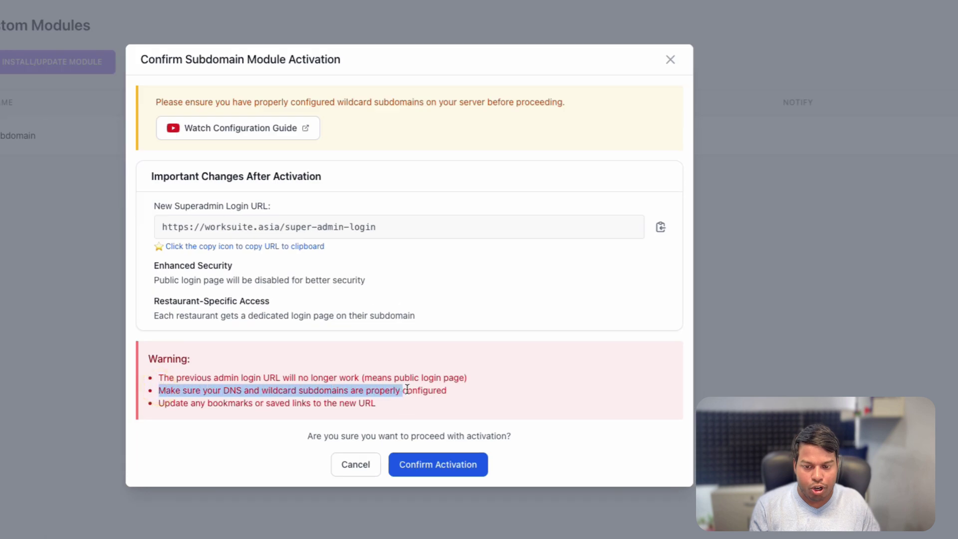
{"action": "left_click", "coordinate": [468, 392]}
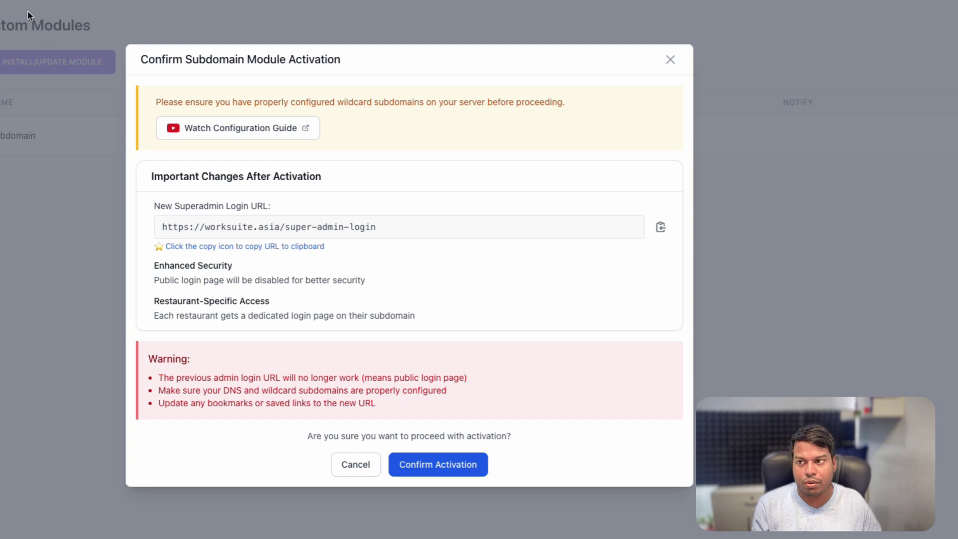
{"action": "left_click", "coordinate": [97, 22]}
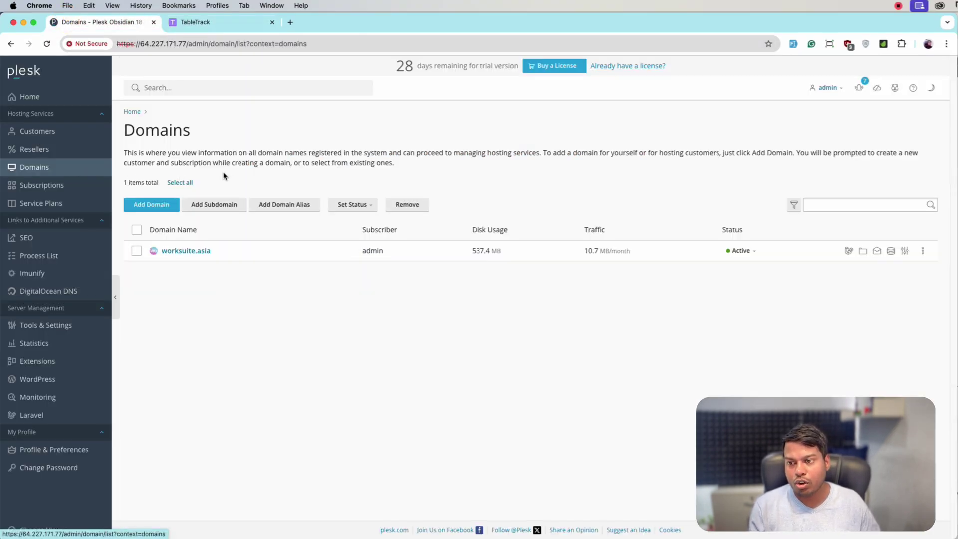
- Start a new Plesk subdomain for worksuite.asia named *
{"action": "left_click", "coordinate": [208, 208]}
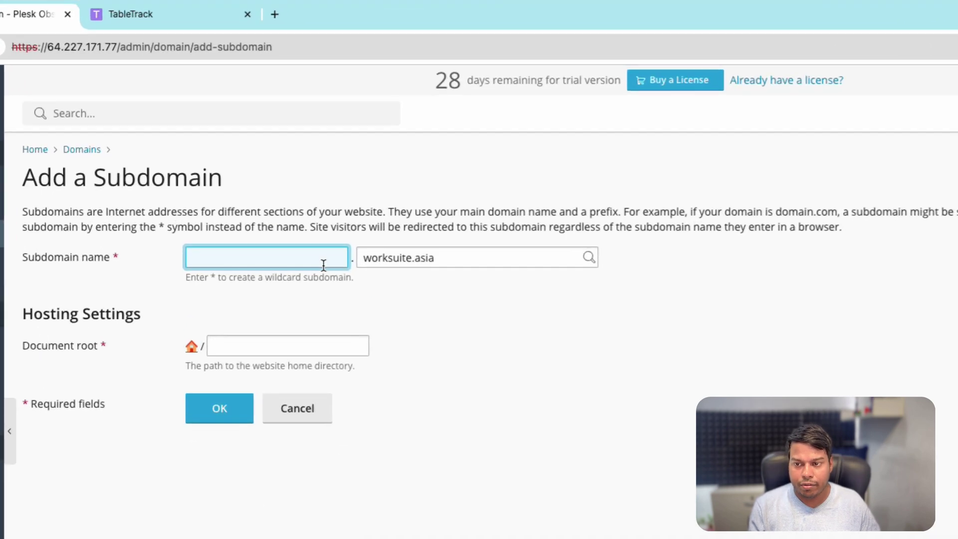
{"action": "type", "text": "*"}
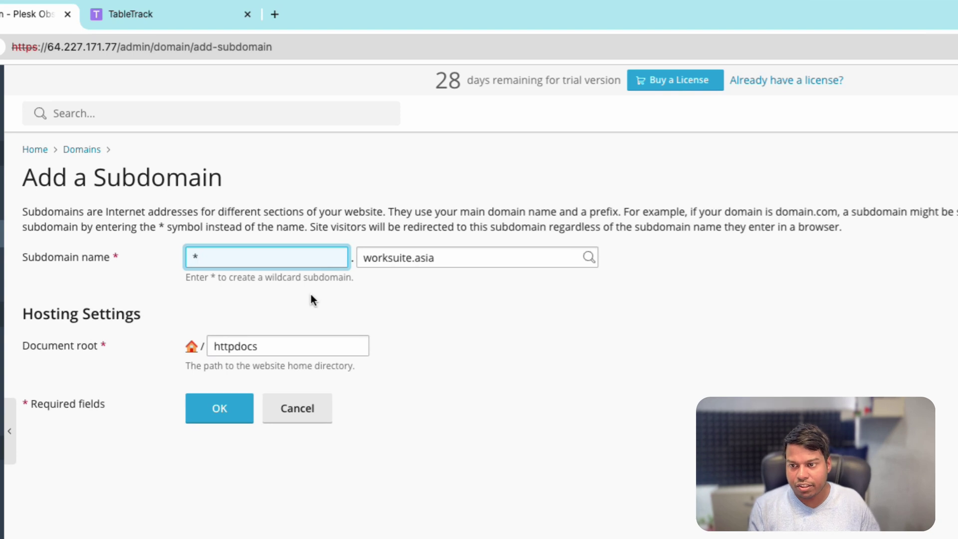
{"action": "left_click", "coordinate": [310, 292]}
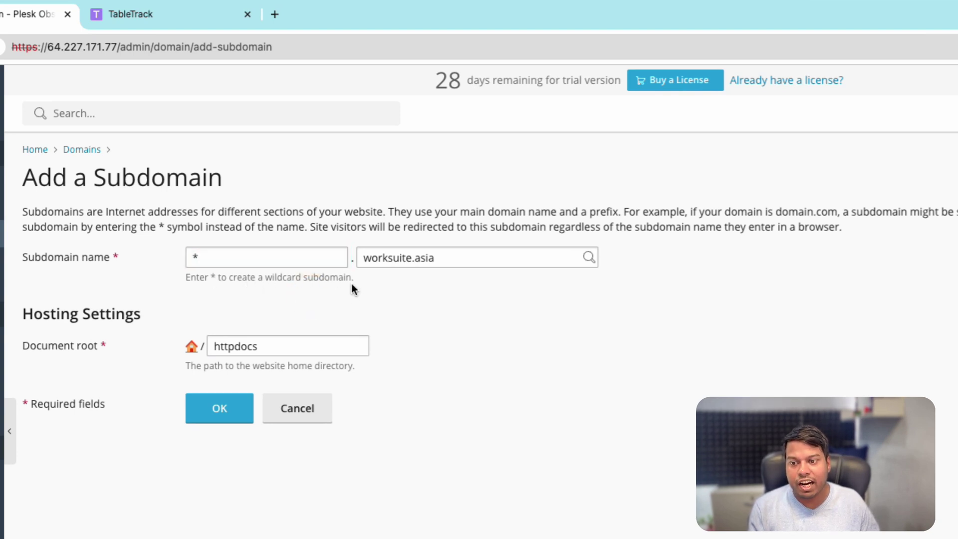
- Copy httpdocs/public from the main domain's hosting settings into the document root and create the subdomain
{"action": "left_click", "coordinate": [2, 264], "text": "super"}
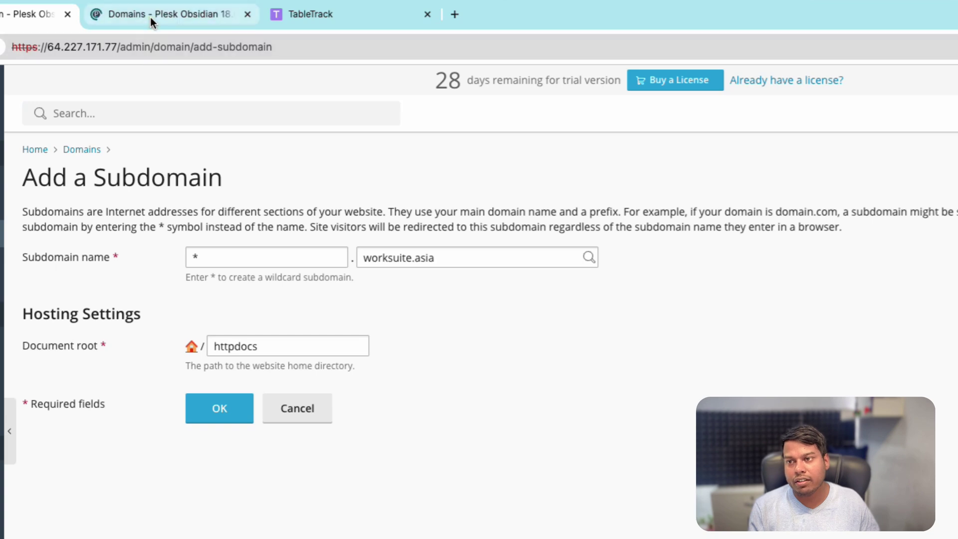
{"action": "left_click", "coordinate": [151, 17]}
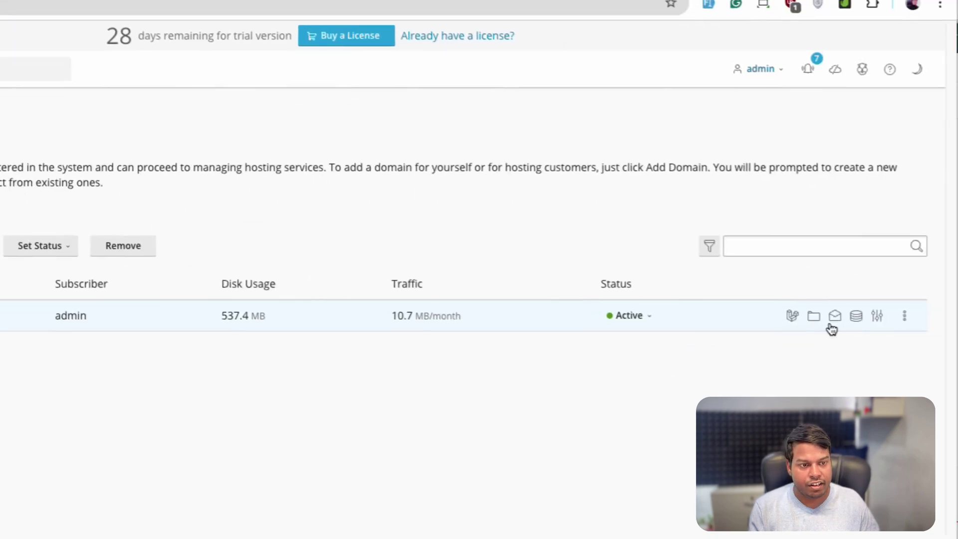
{"action": "left_click", "coordinate": [874, 318]}
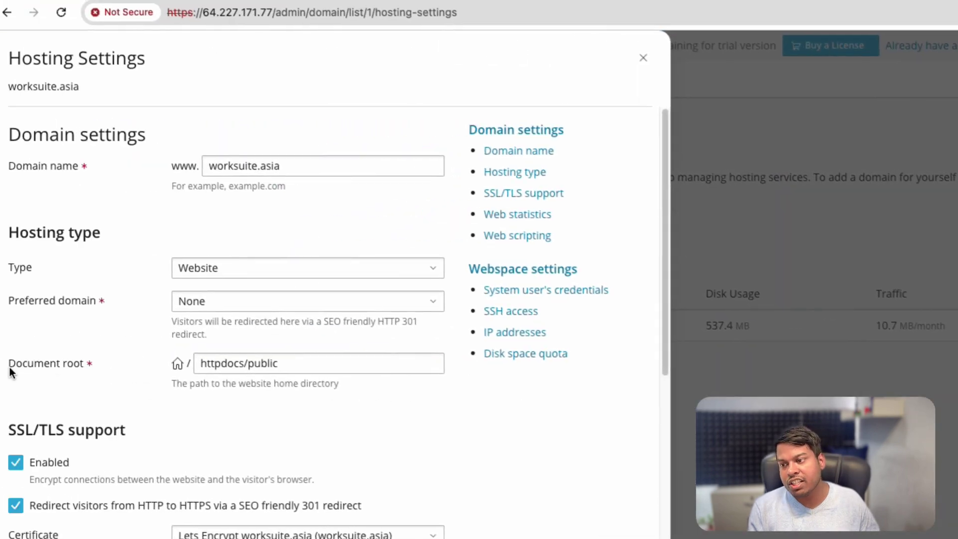
{"action": "left_click_drag", "start_coordinate": [10, 372], "coordinate": [148, 373]}
{"action": "left_click", "coordinate": [229, 371]}
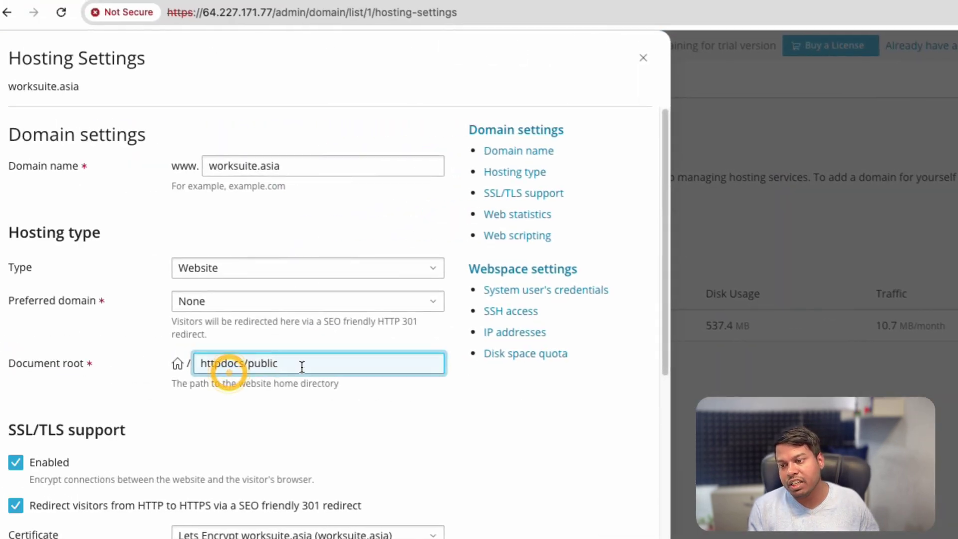
{"action": "left_click_drag", "start_coordinate": [302, 367], "coordinate": [196, 365]}
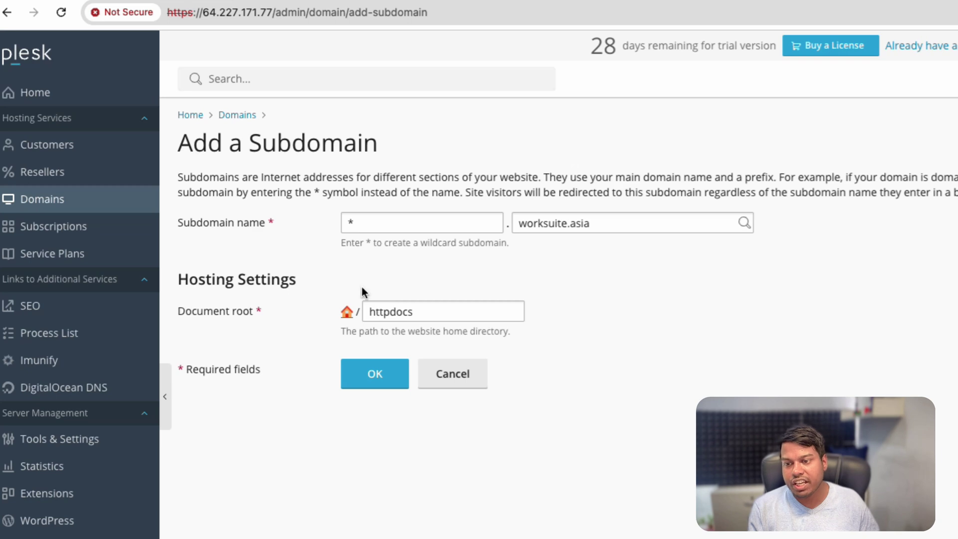
{"action": "left_click", "coordinate": [419, 313]}
{"action": "key", "text": "ctrl+a"}
{"action": "key", "text": "ctrl+v"}
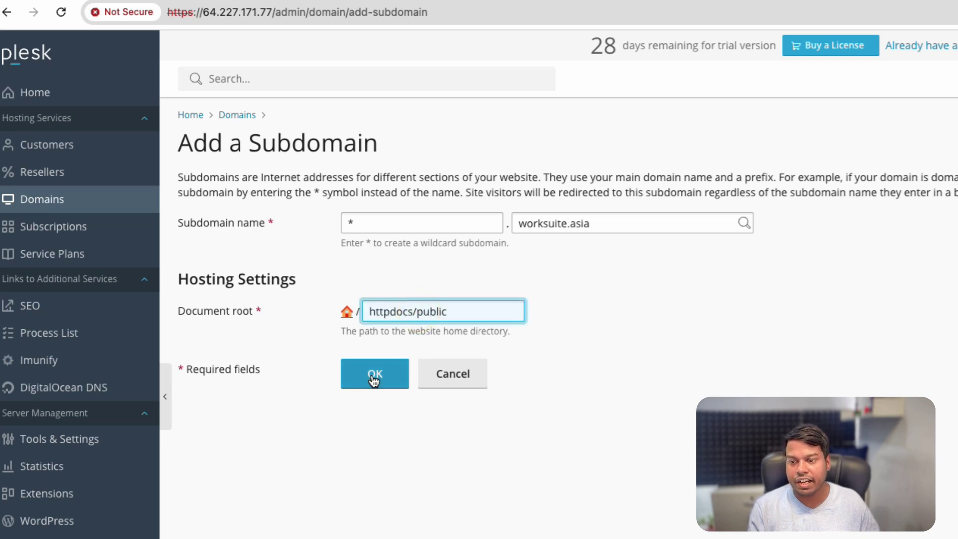
{"action": "left_click", "coordinate": [373, 381]}
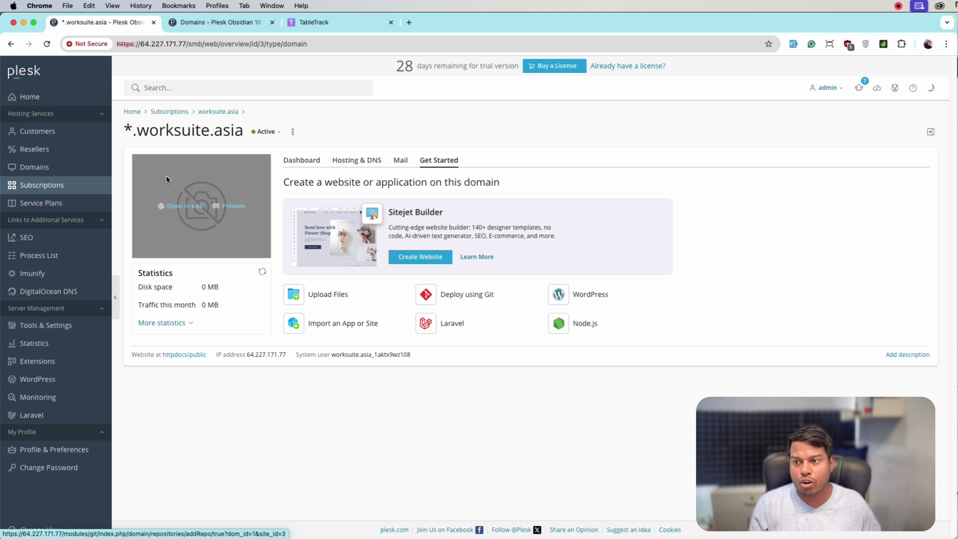
- Open random.worksuite.asia in a new tab, past the certificate warning, to see the TableTrack landing page
{"action": "left_click_drag", "start_coordinate": [136, 132], "coordinate": [245, 131]}
{"action": "key", "text": "super+c"}
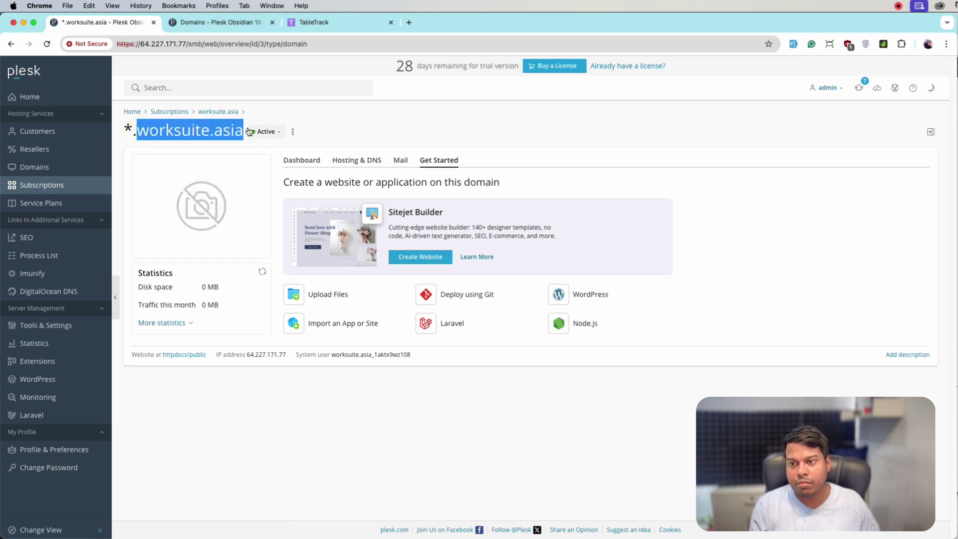
{"action": "left_click", "coordinate": [409, 21]}
{"action": "type", "text": "random."}
{"action": "key", "text": "super+v"}
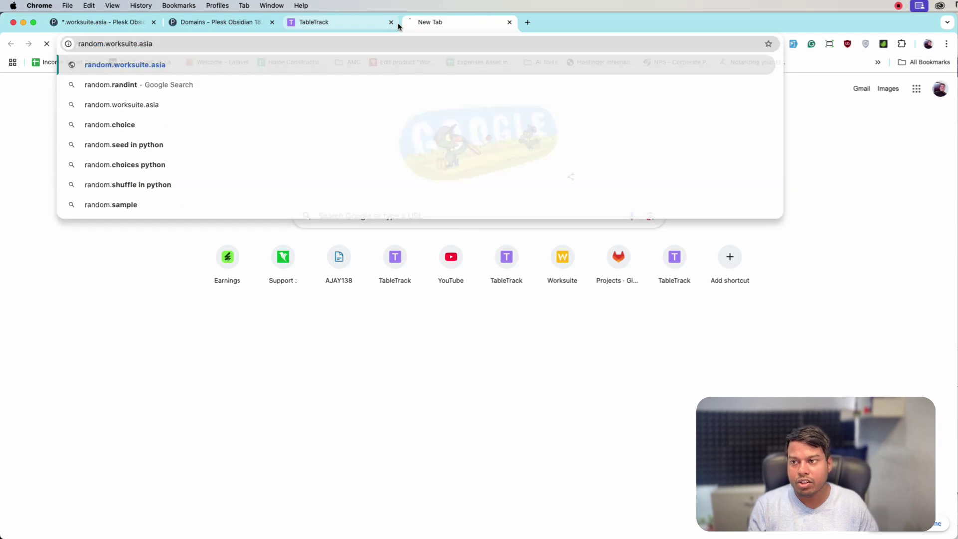
{"action": "key", "text": "Return"}
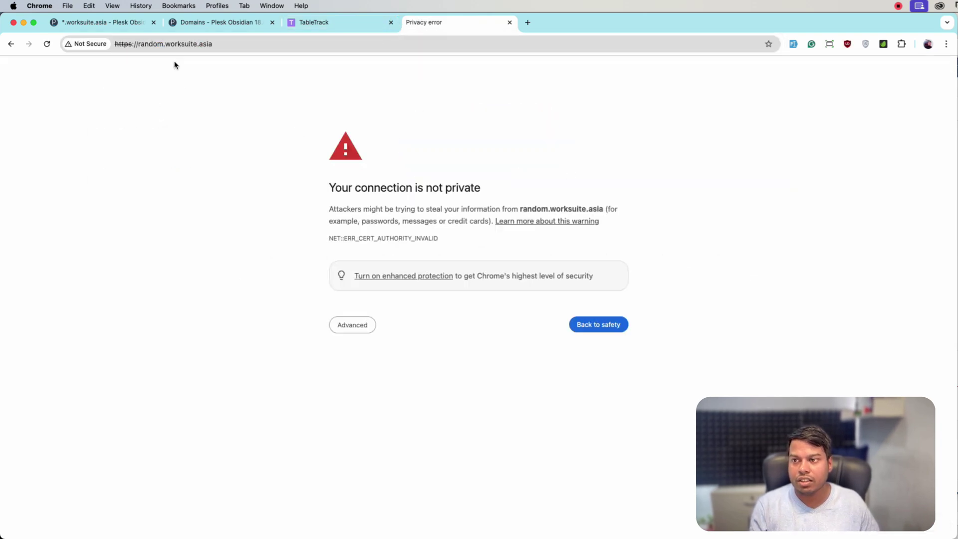
{"action": "left_click", "coordinate": [364, 327]}
{"action": "left_click", "coordinate": [402, 402]}
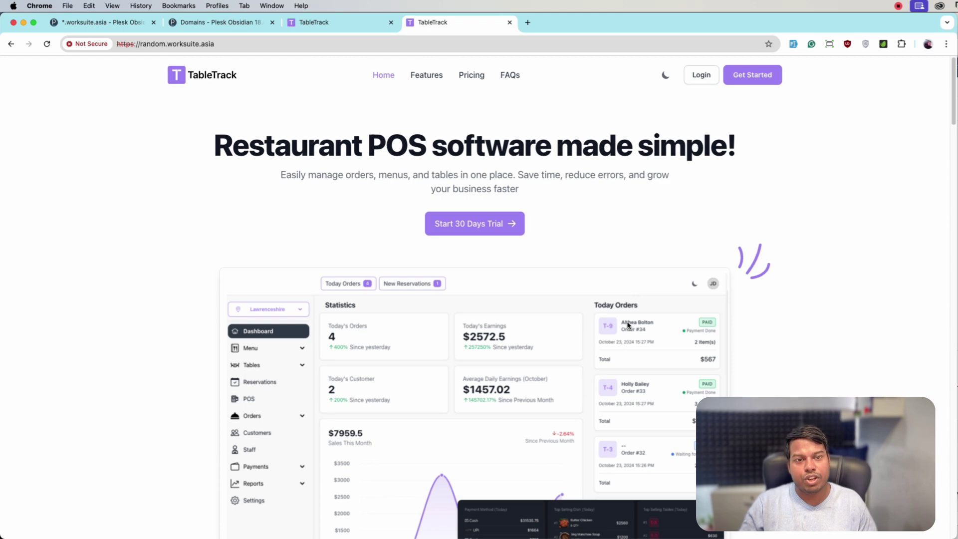
{"action": "scroll", "coordinate": [626, 301], "scroll_direction": "down", "scroll_amount": 3}
{"action": "scroll", "coordinate": [561, 310], "scroll_direction": "up", "scroll_amount": 3}
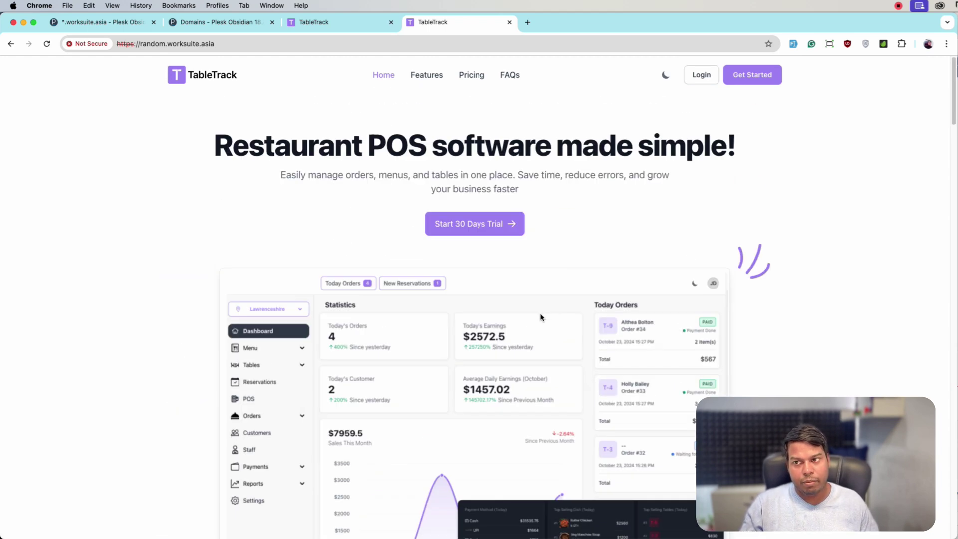
- Load raonendom.worksuite.asia past the certificate warning to show it also serves TableTrack
{"action": "left_click", "coordinate": [148, 44]}
{"action": "left_click", "coordinate": [147, 44]}
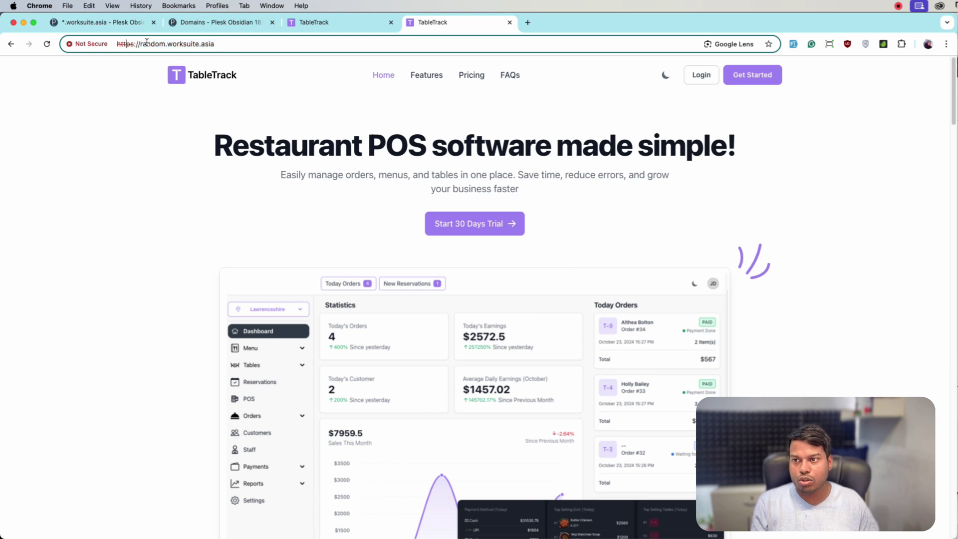
{"action": "key", "text": "BackSpace"}
{"action": "type", "text": "one"}
{"action": "key", "text": "Return"}
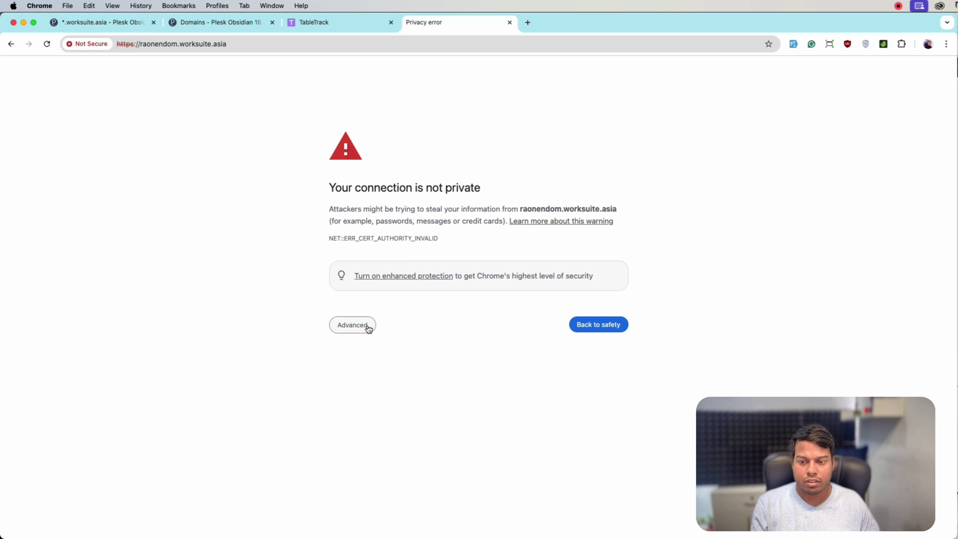
{"action": "left_click", "coordinate": [368, 329]}
{"action": "left_click", "coordinate": [405, 401]}
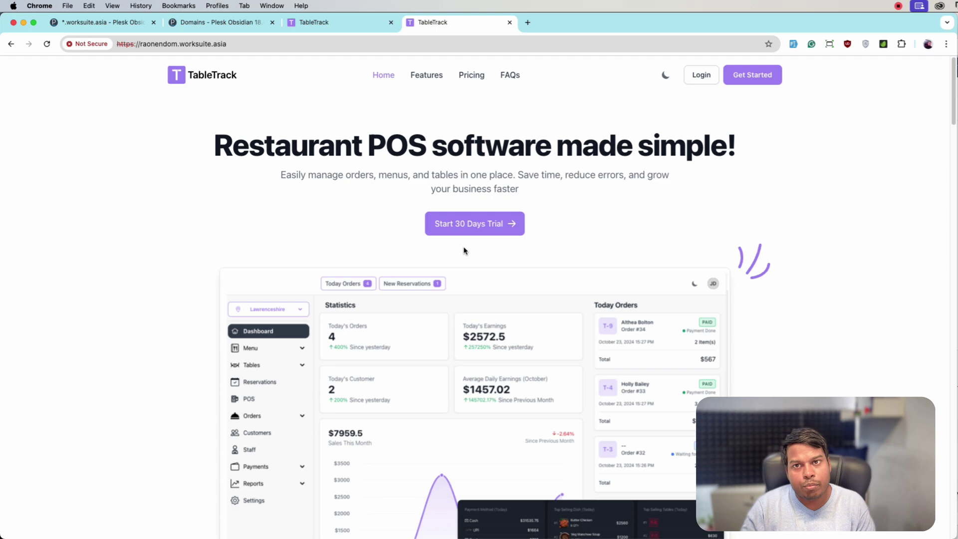
- Confirm the Subdomain module activation, dismiss the purchase code verification, and show the Restaurants list
{"action": "left_click", "coordinate": [338, 25]}
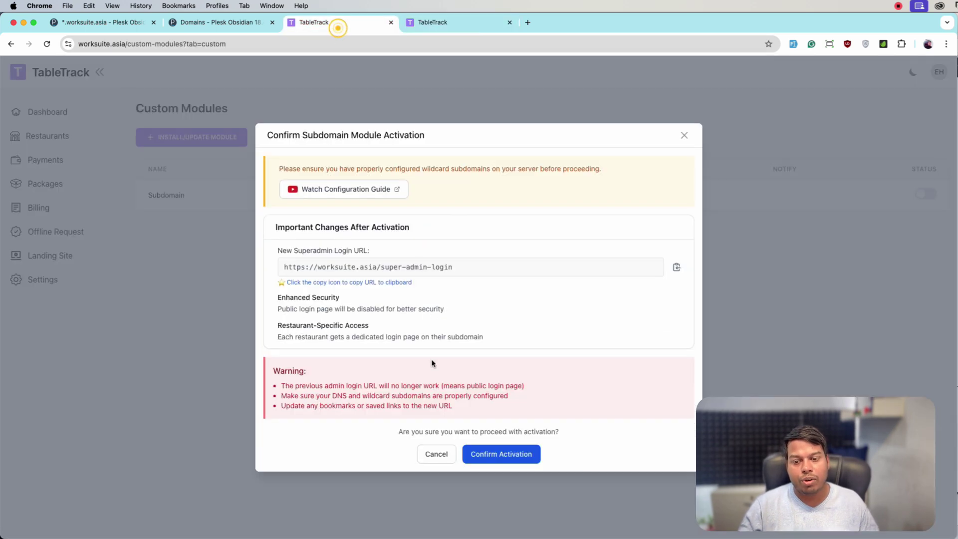
{"action": "left_click", "coordinate": [489, 457]}
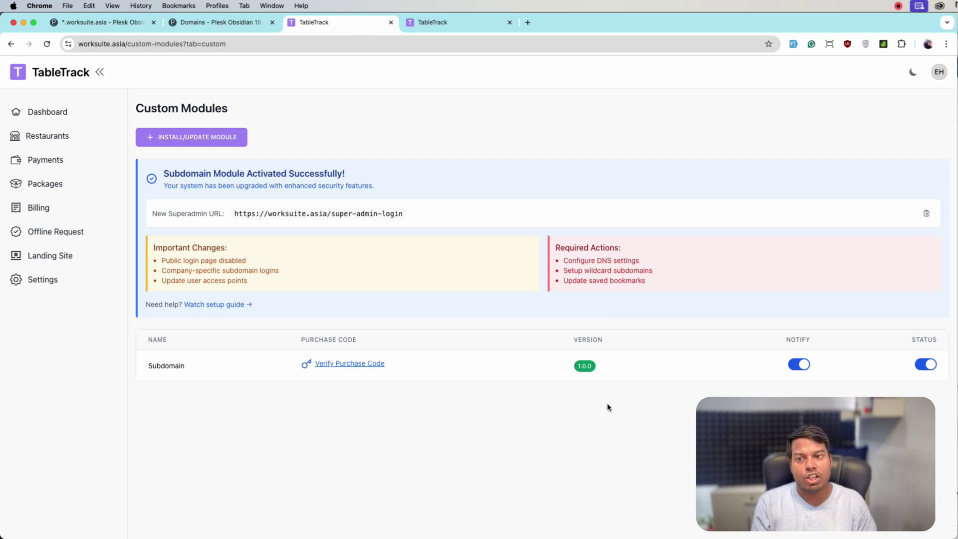
{"action": "left_click", "coordinate": [349, 365]}
{"action": "left_click", "coordinate": [572, 388]}
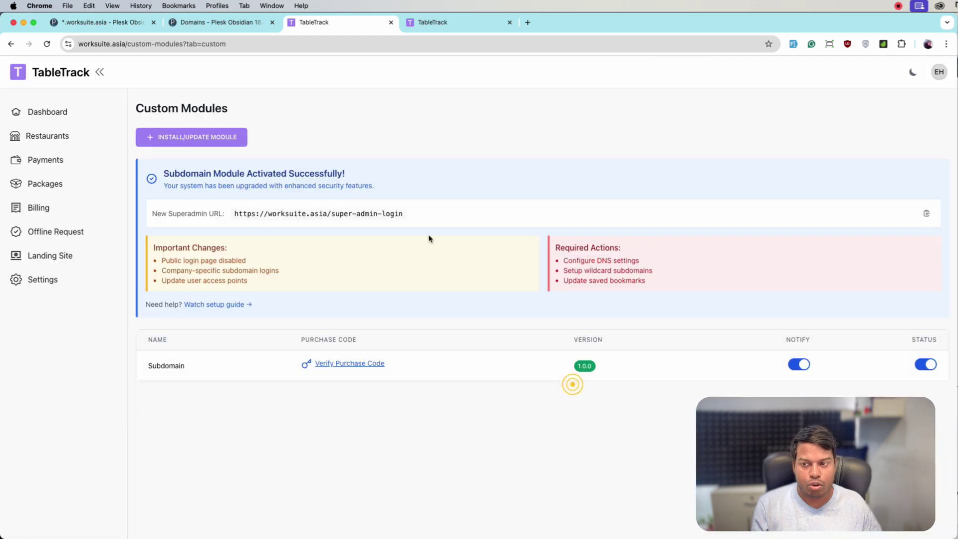
{"action": "left_click", "coordinate": [91, 140]}
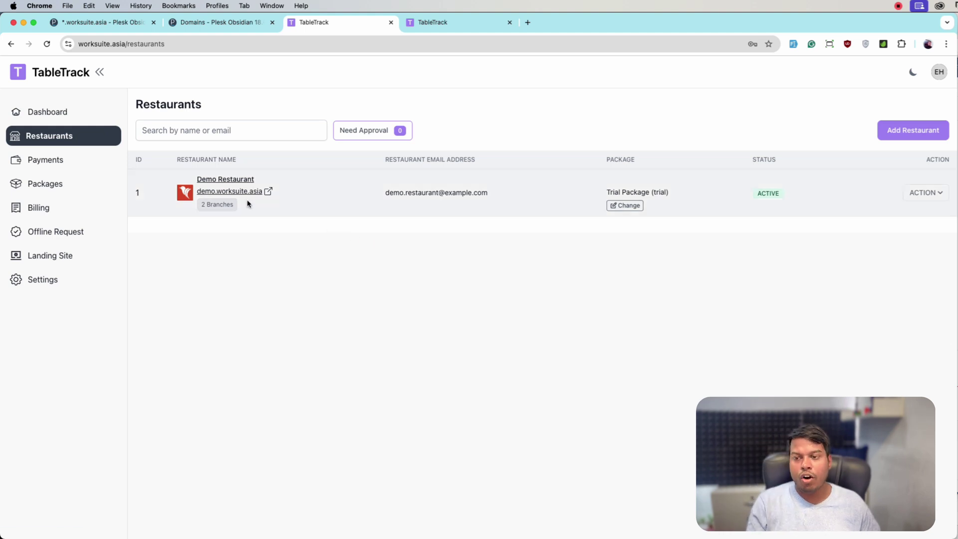
- Open the Demo Restaurant's site at demo.worksuite.asia and load its /login page
{"action": "left_click", "coordinate": [258, 191]}
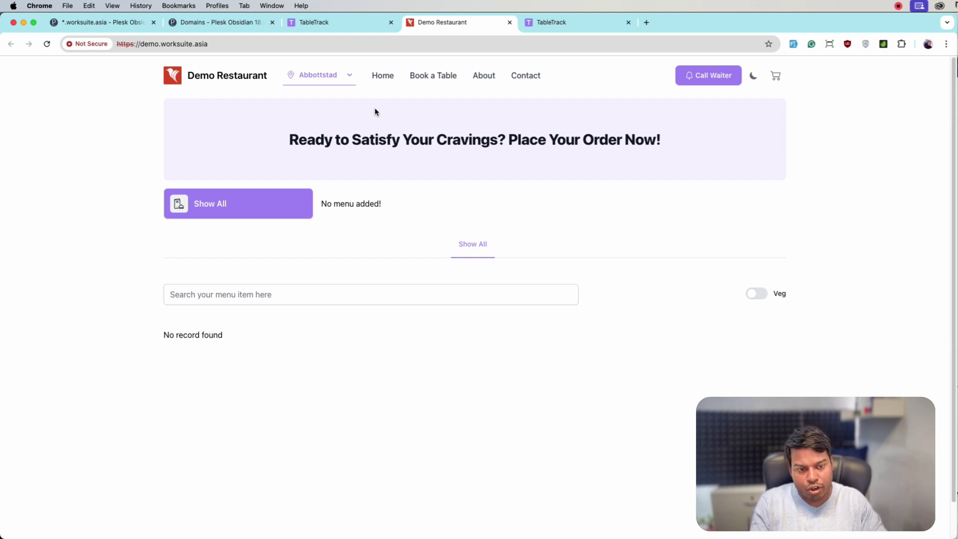
{"action": "left_click", "coordinate": [259, 46]}
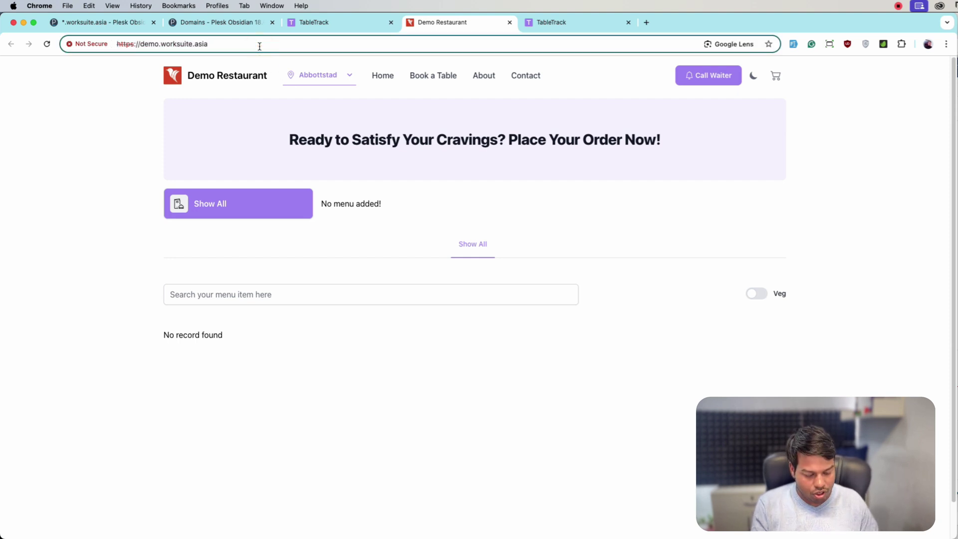
{"action": "type", "text": "/login"}
{"action": "key", "text": "Return"}
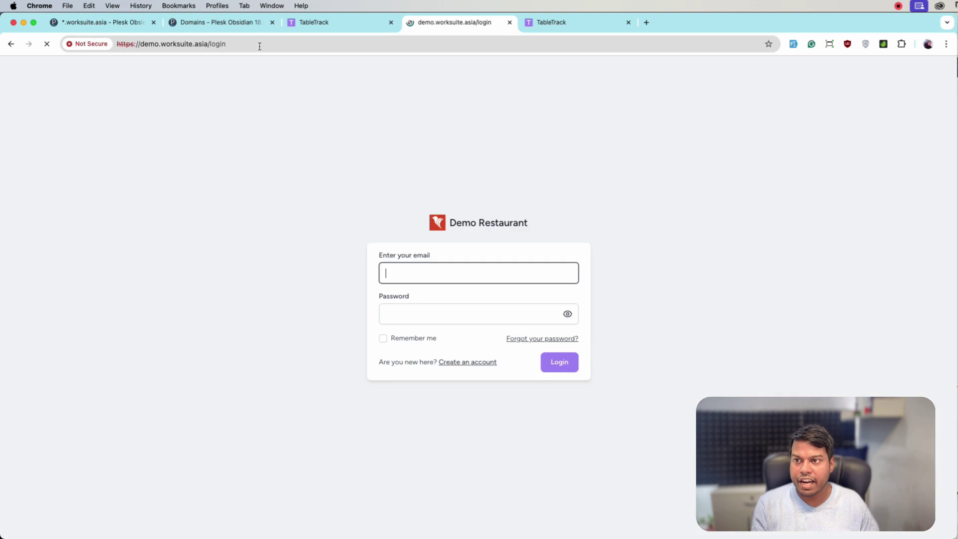
- Check the restaurants list against the demo login page, ending on the Restaurants list
{"action": "left_click", "coordinate": [342, 23]}
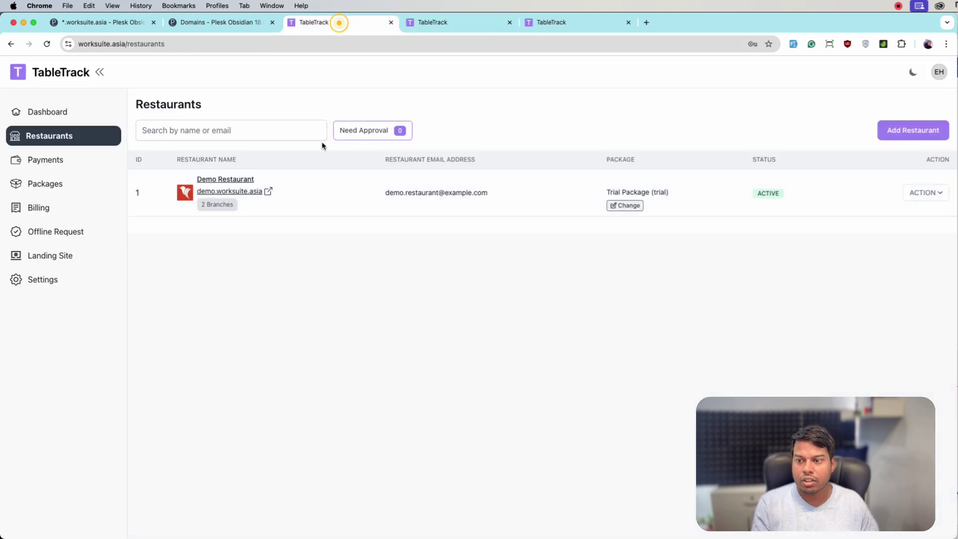
{"action": "left_click", "coordinate": [289, 208]}
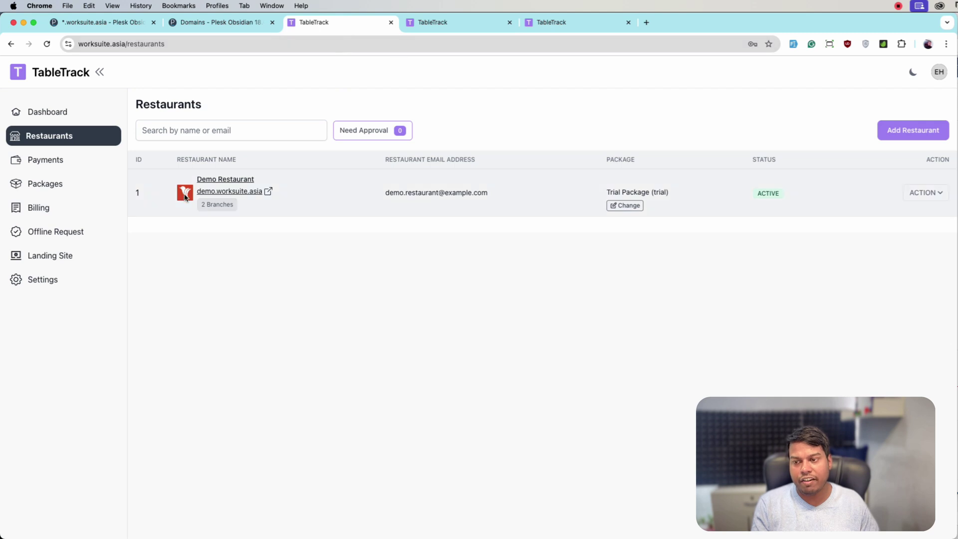
{"action": "left_click", "coordinate": [451, 25]}
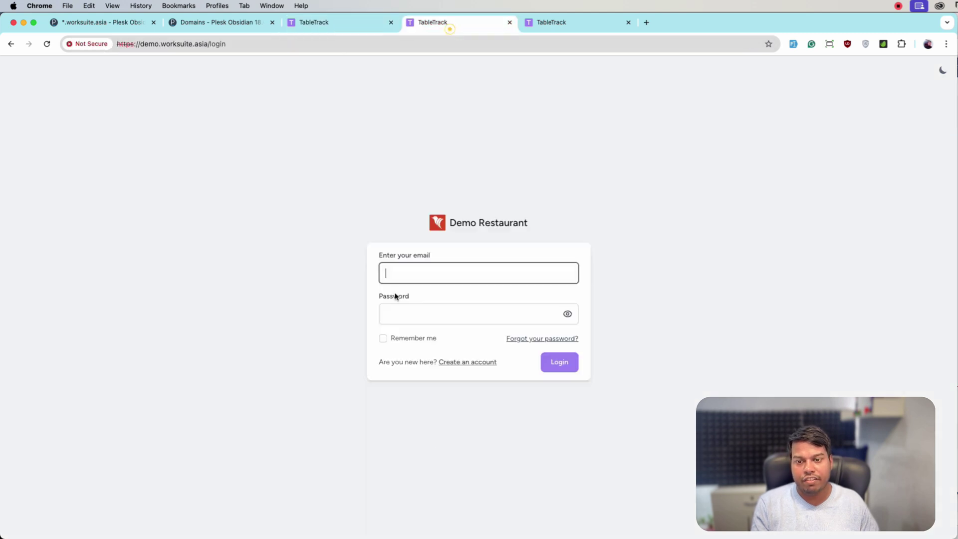
{"action": "double_click", "coordinate": [457, 203]}
{"action": "left_click", "coordinate": [361, 24]}
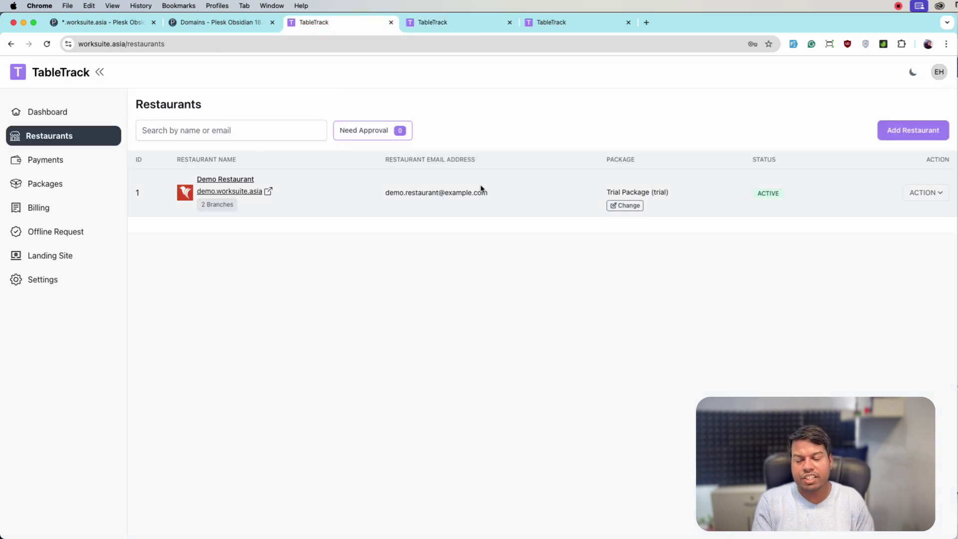